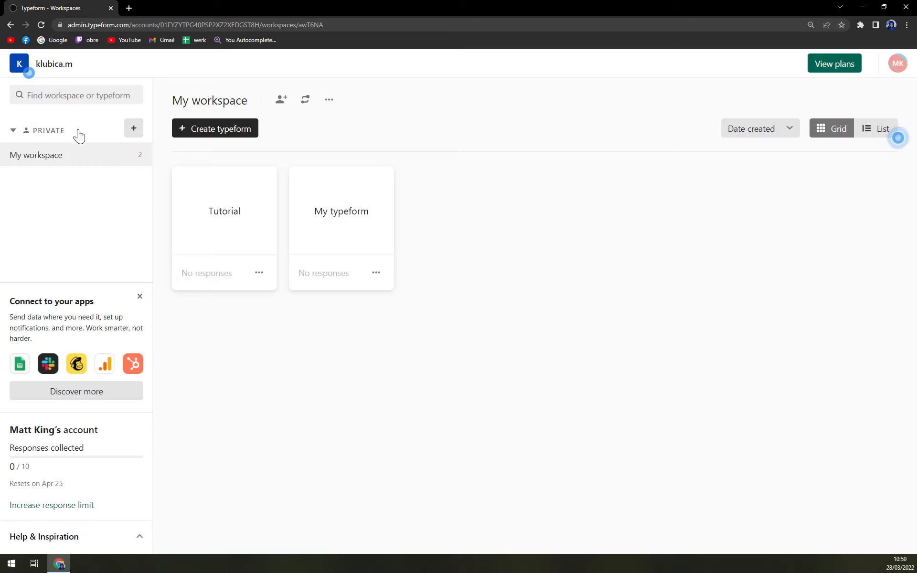
Start creating a typeform and browse the Research, Feedback, Lead capture and Registration categories of the template gallery
left_click(198, 130)
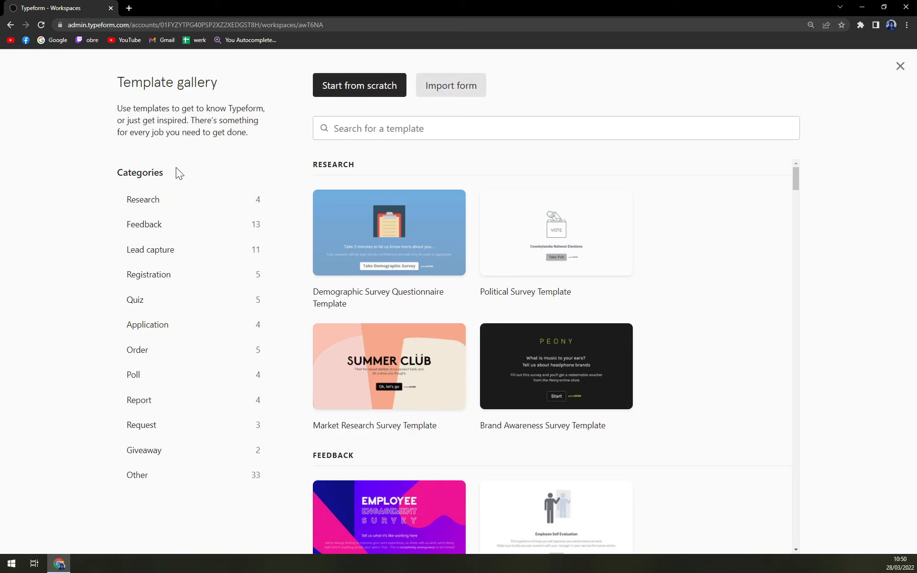
left_click(144, 234)
left_click(142, 207)
left_click(146, 228)
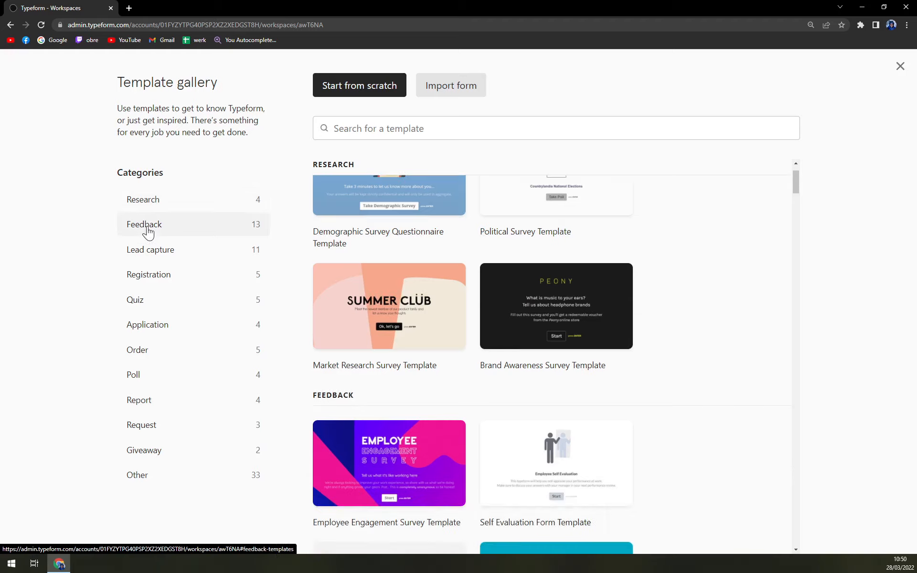
left_click(148, 254)
left_click(151, 277)
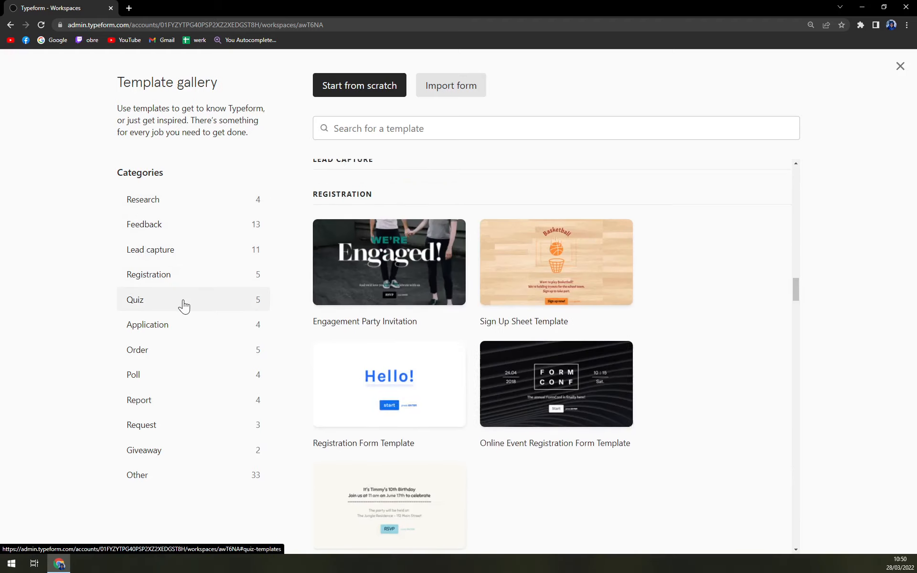
left_click(161, 211)
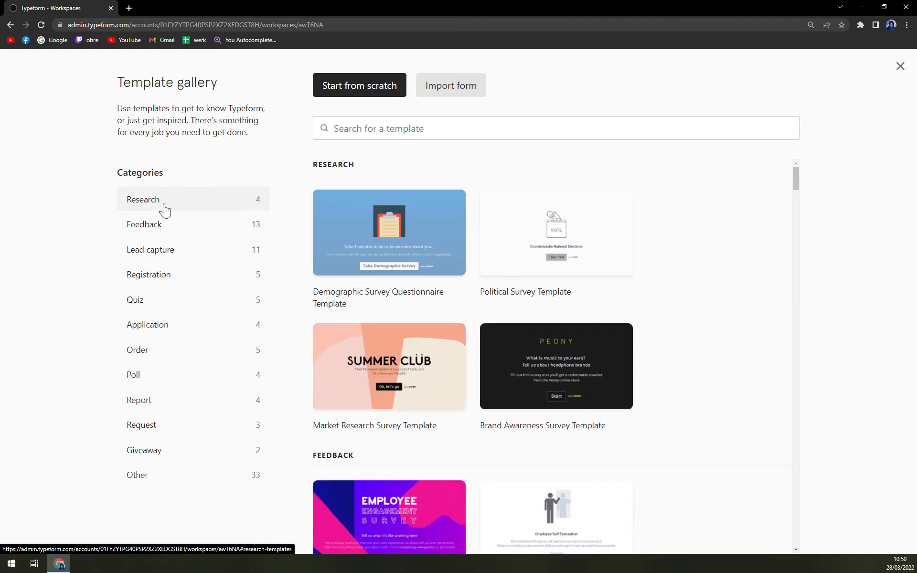
Start a new form from scratch and name it "Tutorial Typeform"
left_click(360, 96)
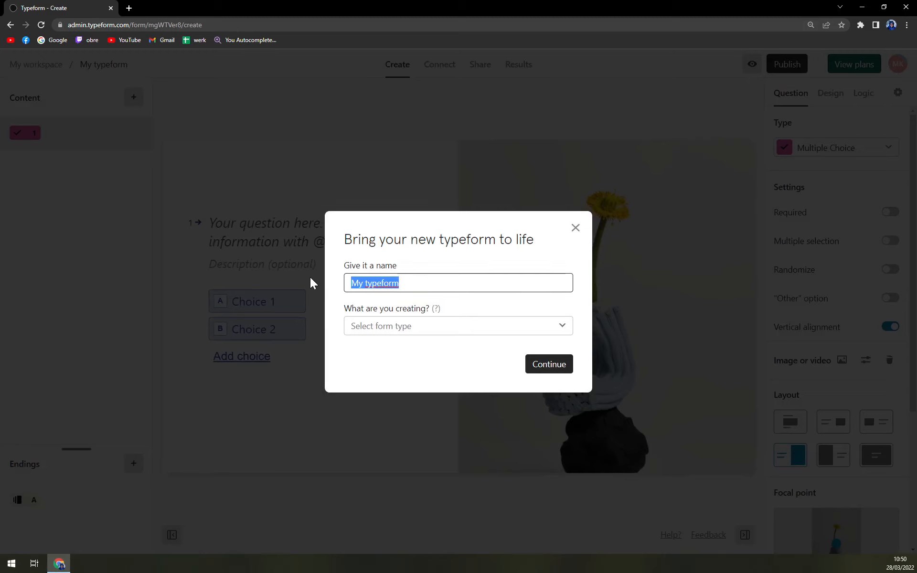
type("Tutor")
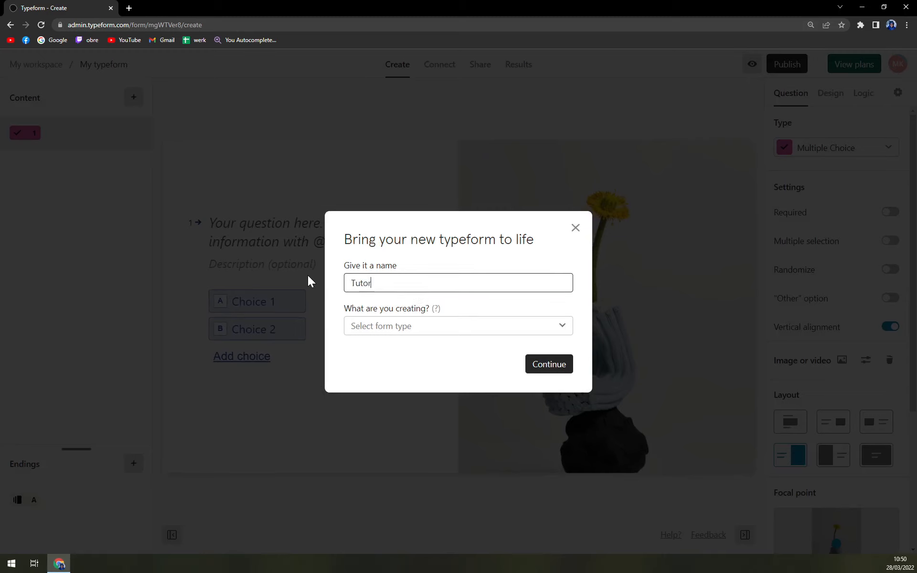
type("ial Typeform")
Choose Research survey as the kind of form being created and continue to the form editor
left_click(442, 327)
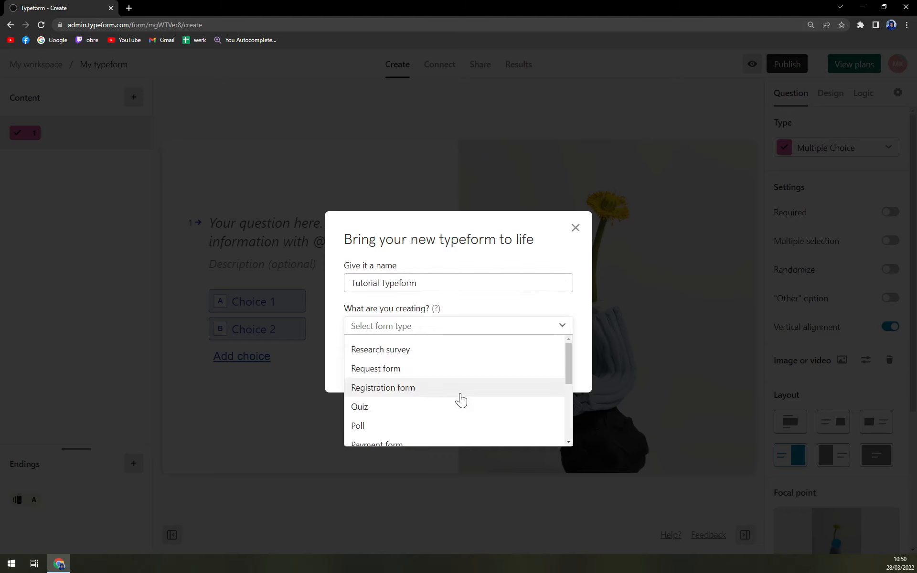
scroll(458, 399, "down", 3)
scroll(473, 389, "up", 3)
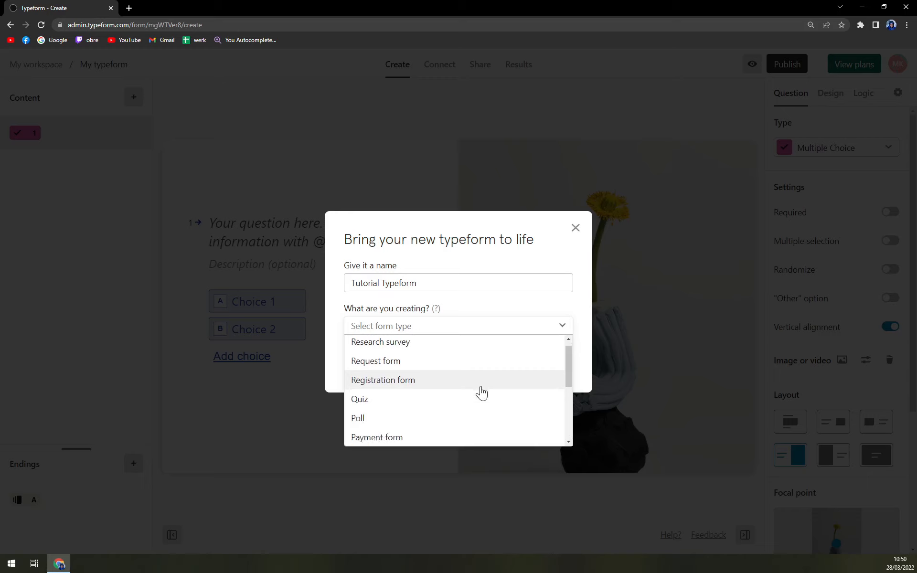
scroll(479, 391, "down", 3)
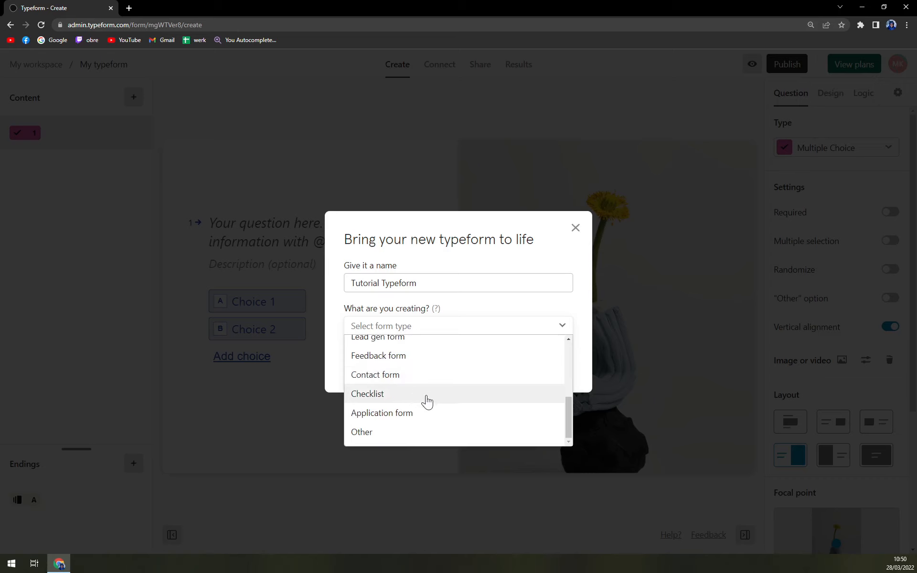
scroll(417, 427, "up", 3)
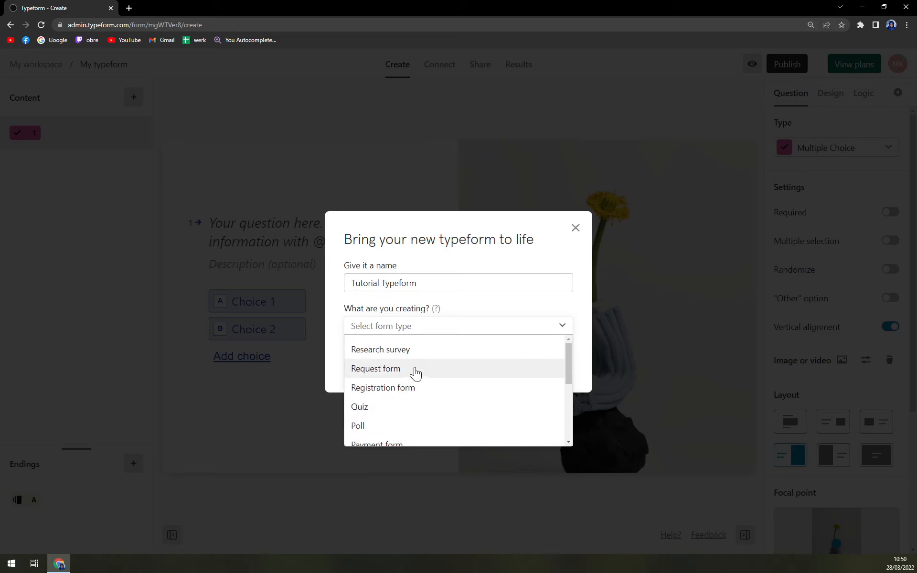
scroll(403, 407, "down", 1)
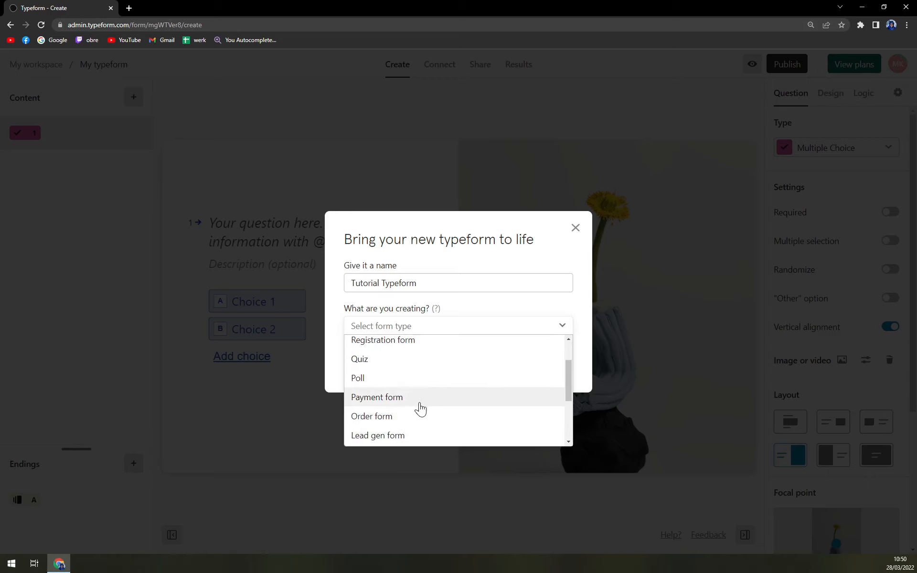
scroll(425, 403, "down", 1)
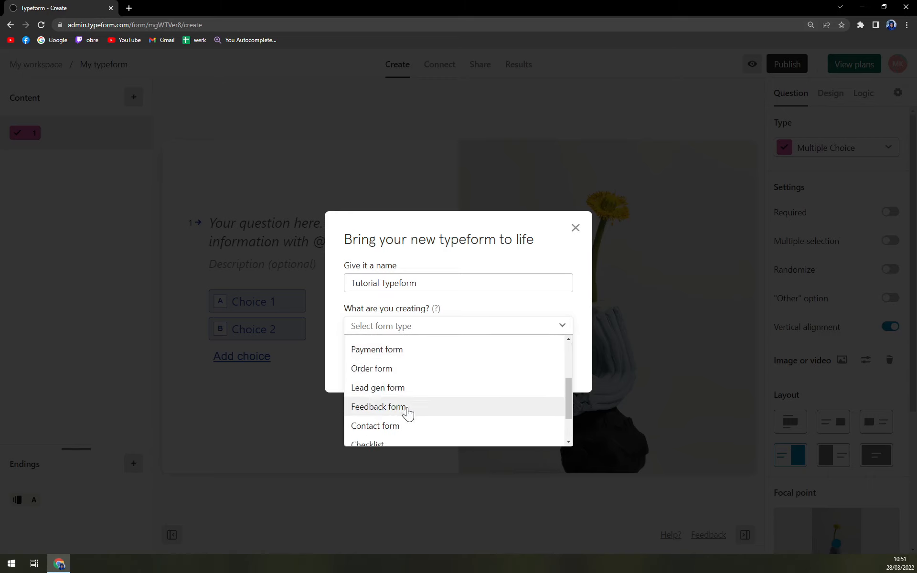
scroll(400, 430, "up", 2)
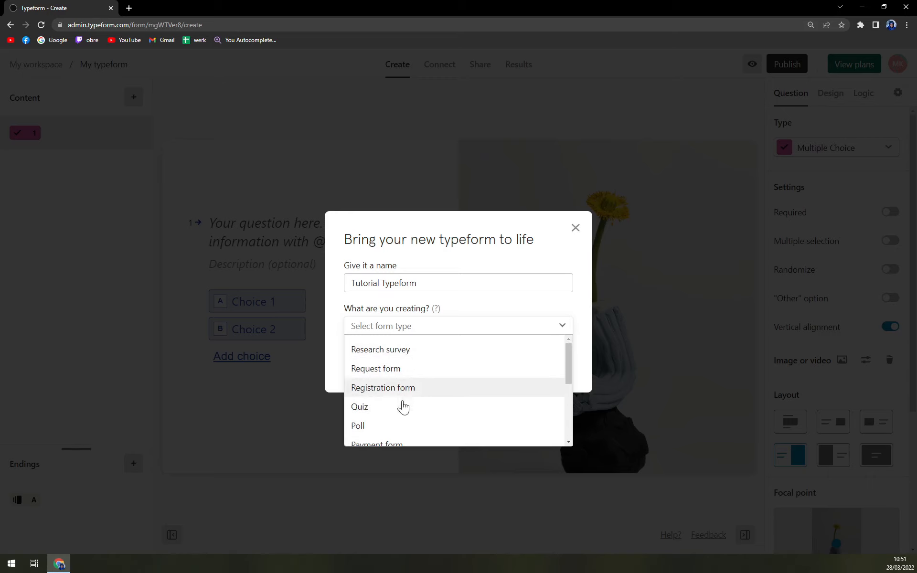
scroll(396, 420, "down", 1)
scroll(414, 362, "up", 2)
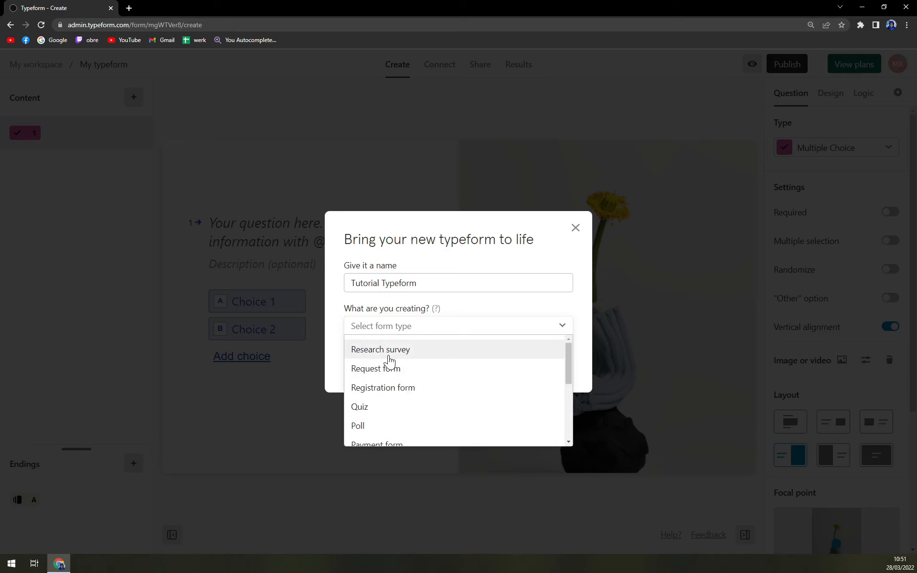
left_click(391, 349)
left_click(530, 369)
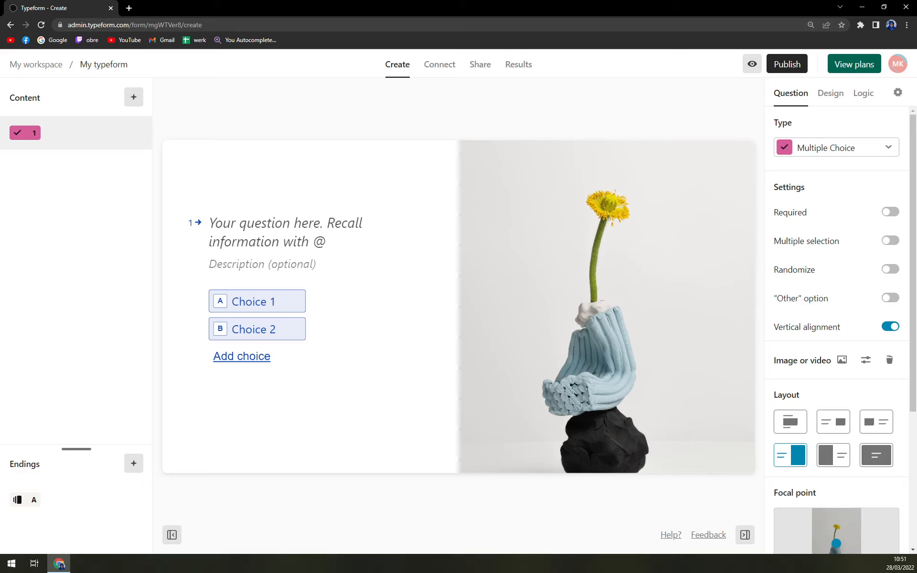
Write "Do you like summer?" as the text of the first multiple-choice question
left_click(277, 234)
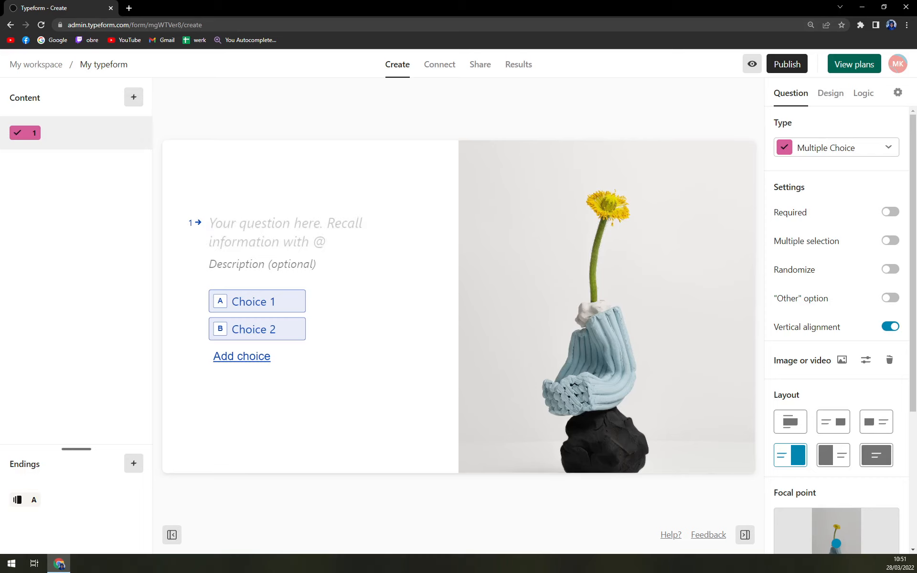
type("Do")
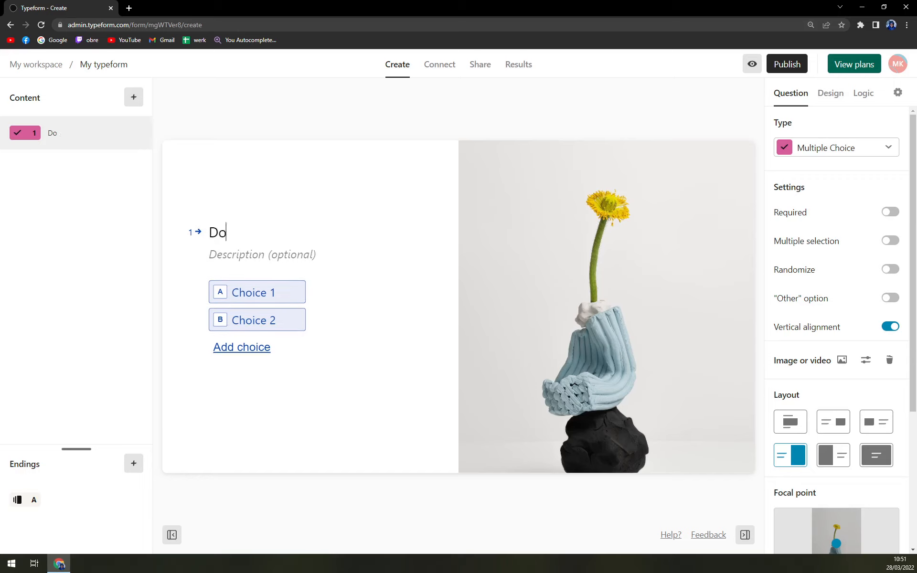
type(" you like Summer?")
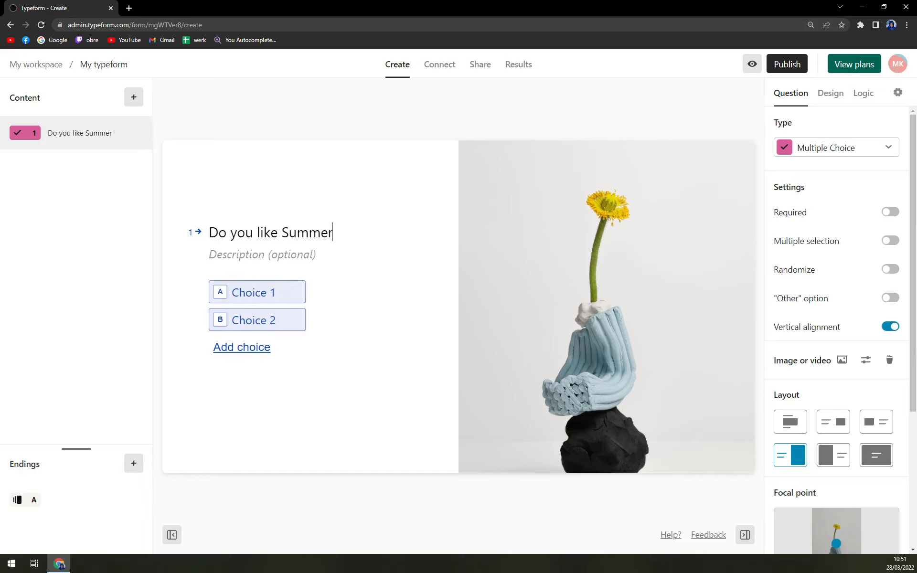
key("BackSpace")
key("BackSpace")
key("BackSpace")
key("BackSpace")
key("BackSpace")
key("BackSpace")
type("summer")
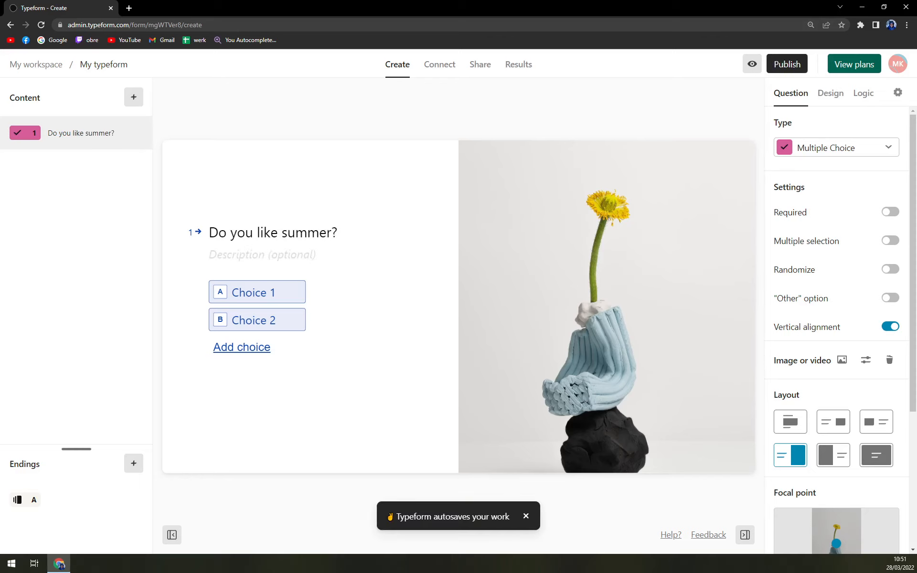
Label the first two answer choices of the summer question "Yes" and "No"
left_click(248, 297)
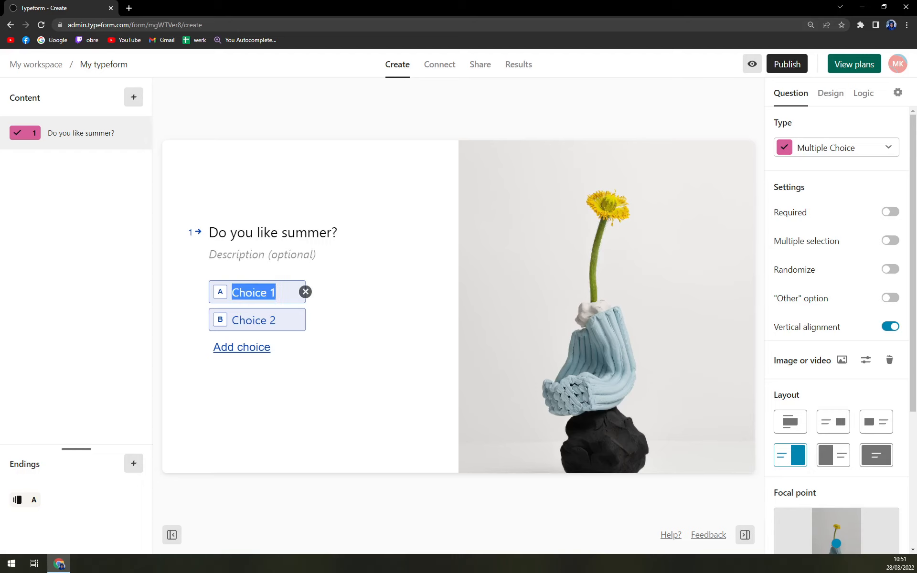
type("Yes")
key("Tab")
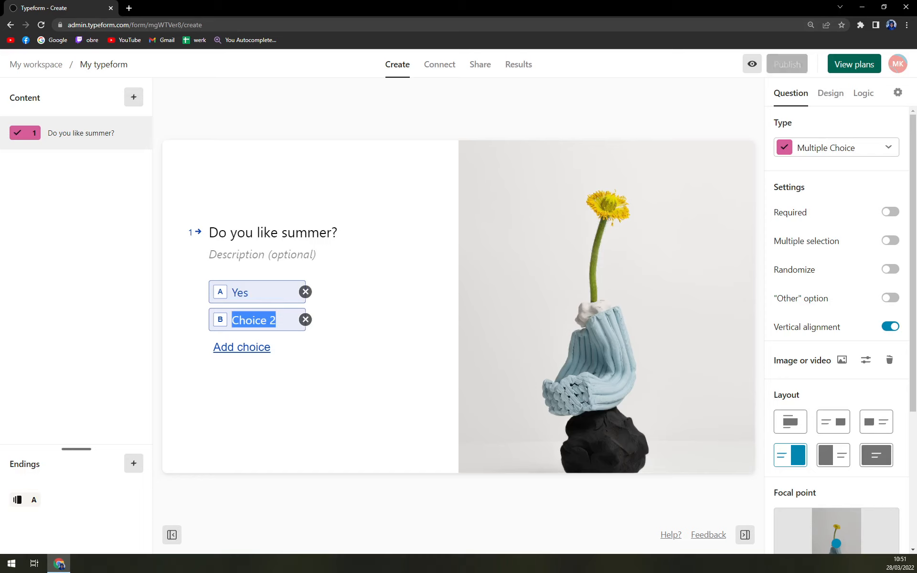
type("No")
left_click(279, 366)
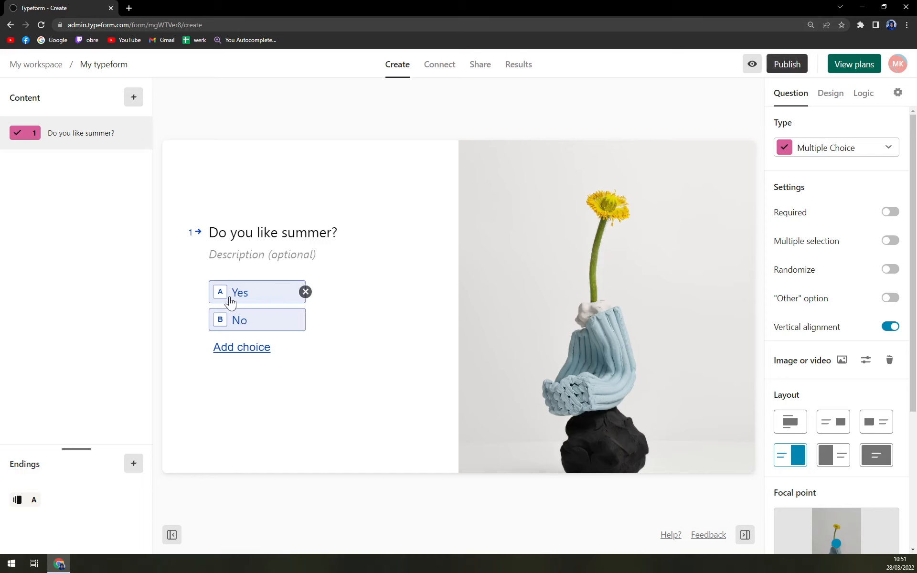
Add a third answer choice labelled "I dont care" to the summer question
left_click(247, 352)
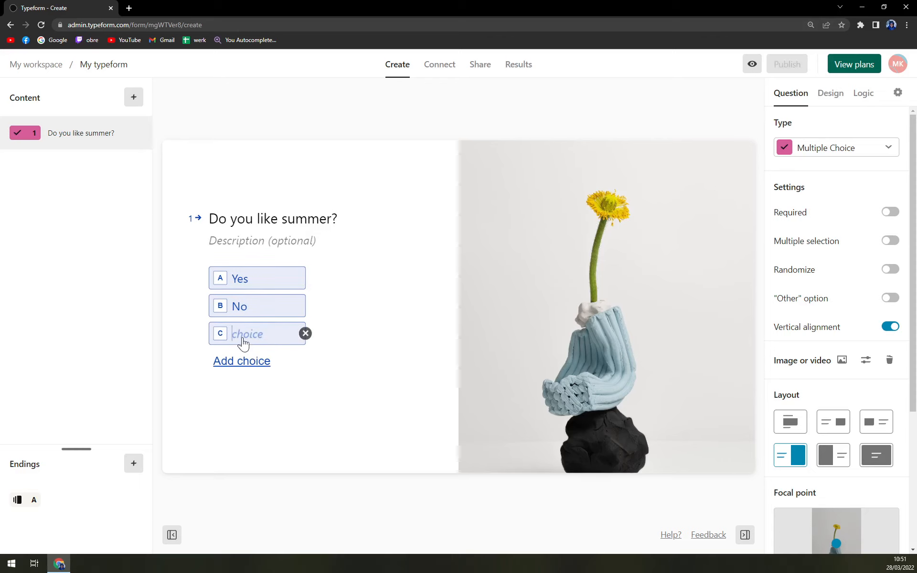
type("I dont care")
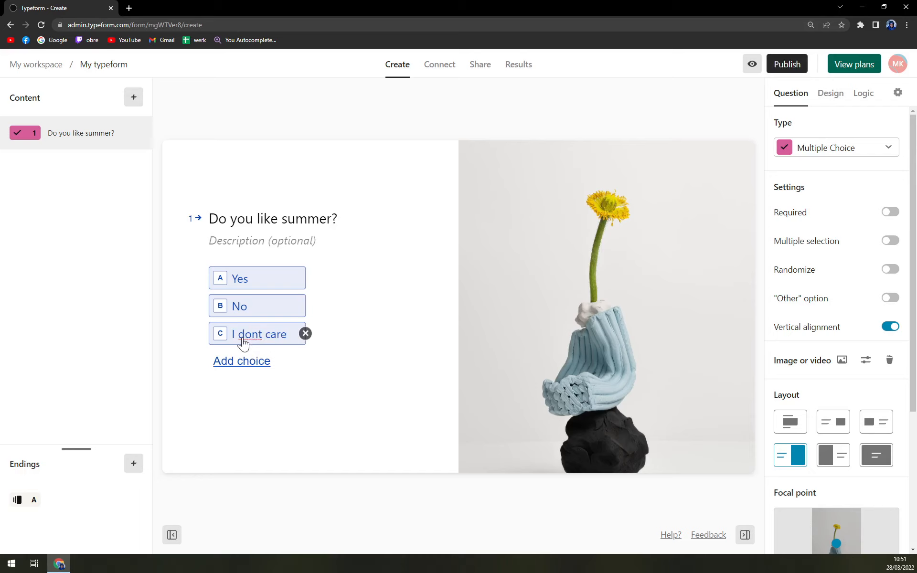
left_click(354, 374)
left_click(88, 145)
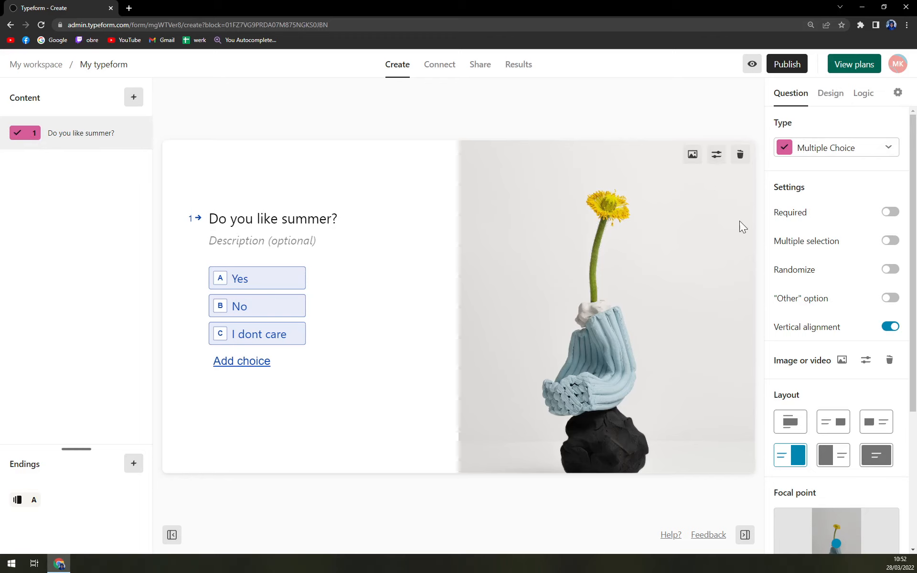
left_click(844, 159)
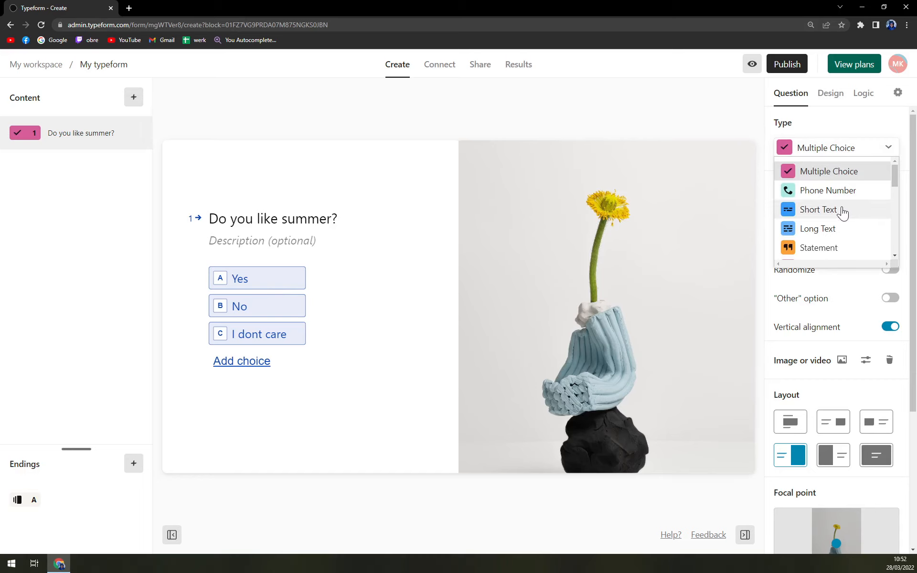
scroll(846, 244, "down", 5)
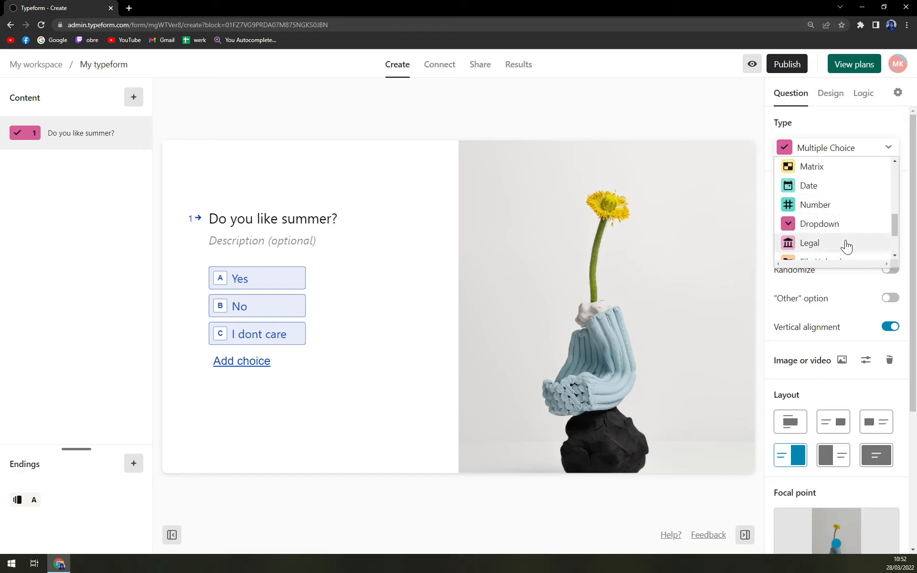
scroll(845, 243, "up", 5)
left_click(885, 129)
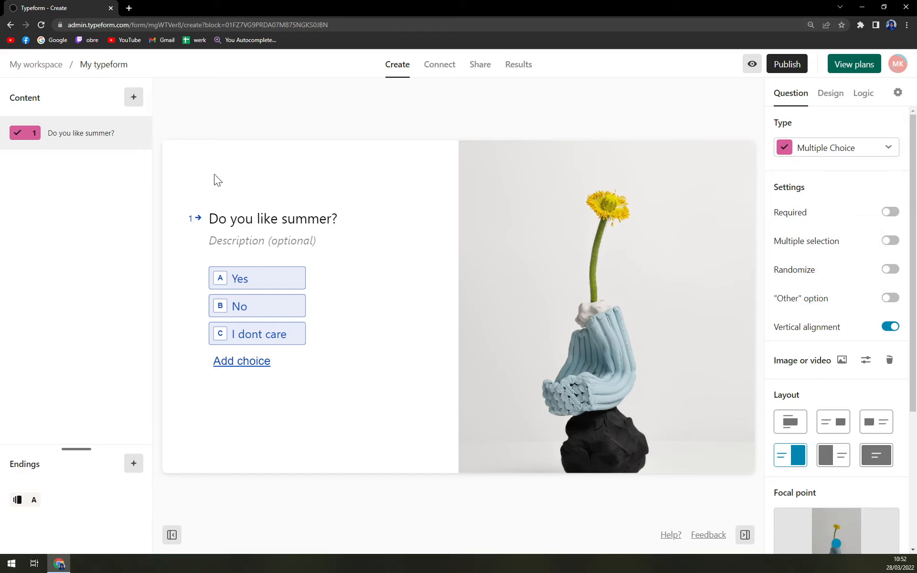
Add a Phone Number question with the text "Please, add you phone number"
mouse_move(239, 308)
left_click(133, 99)
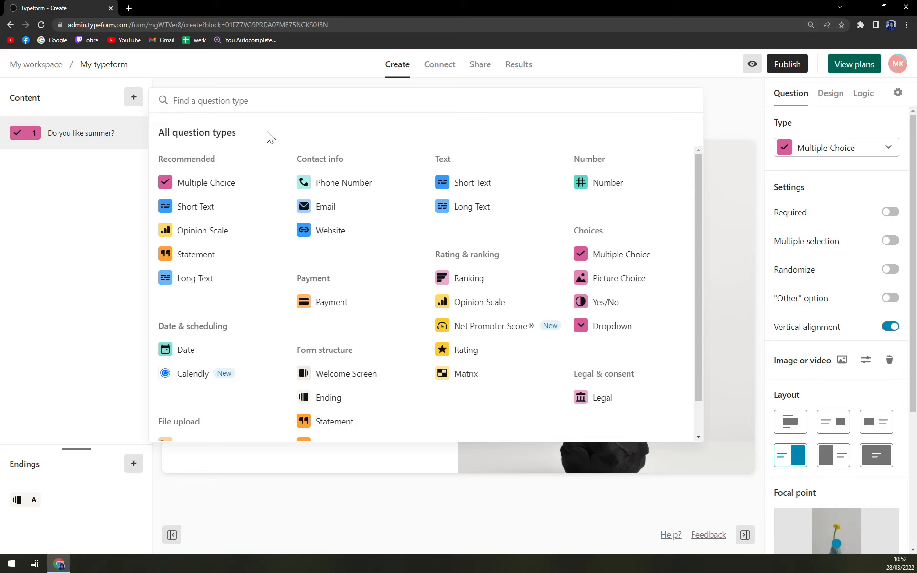
left_click(323, 189)
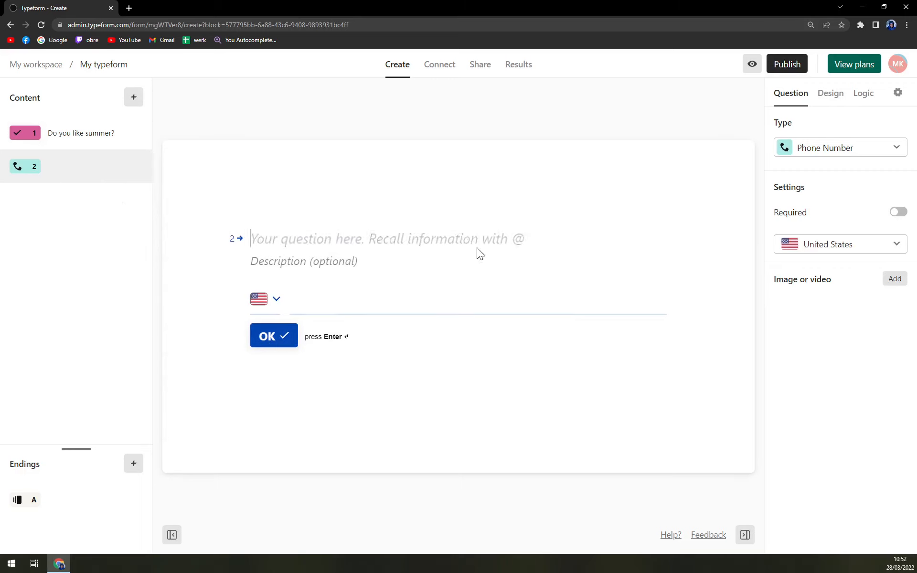
type("Please, ad")
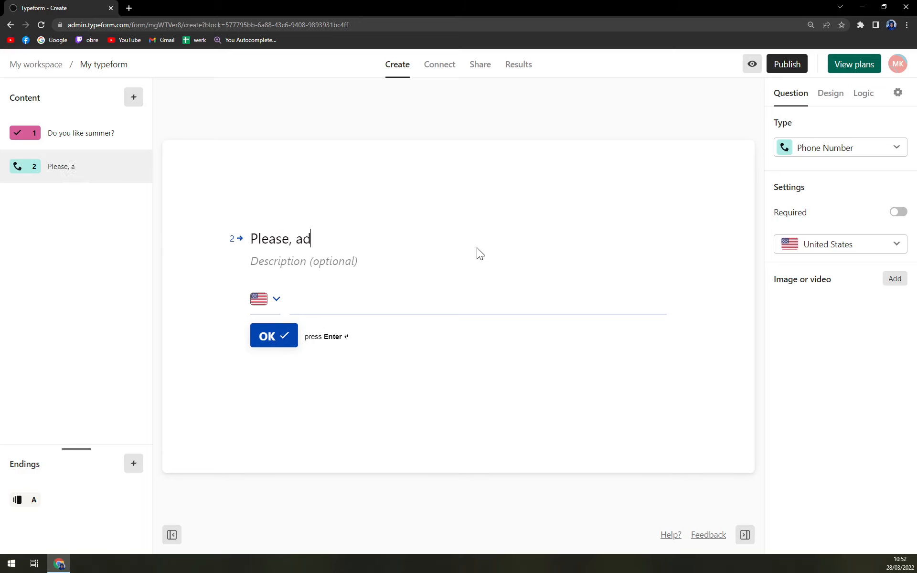
type("d you phone n")
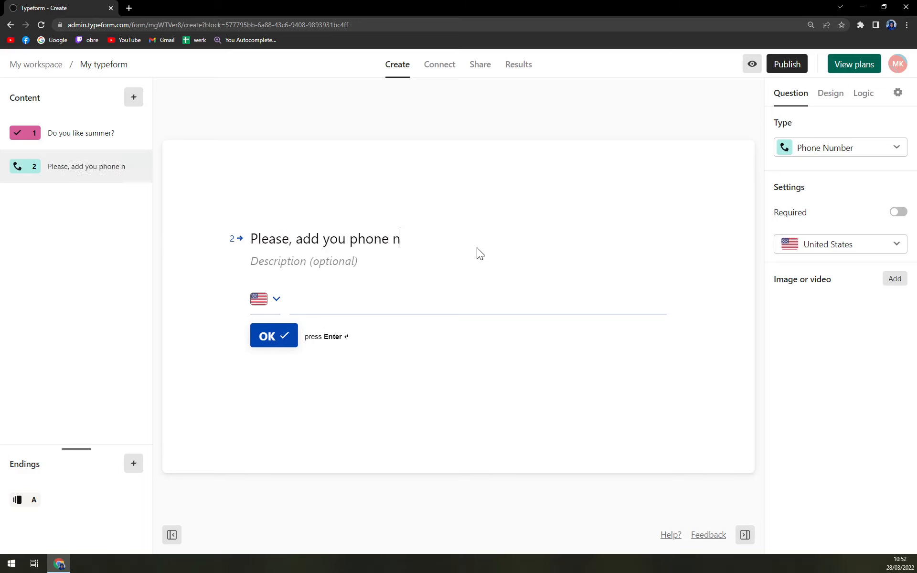
type("umber")
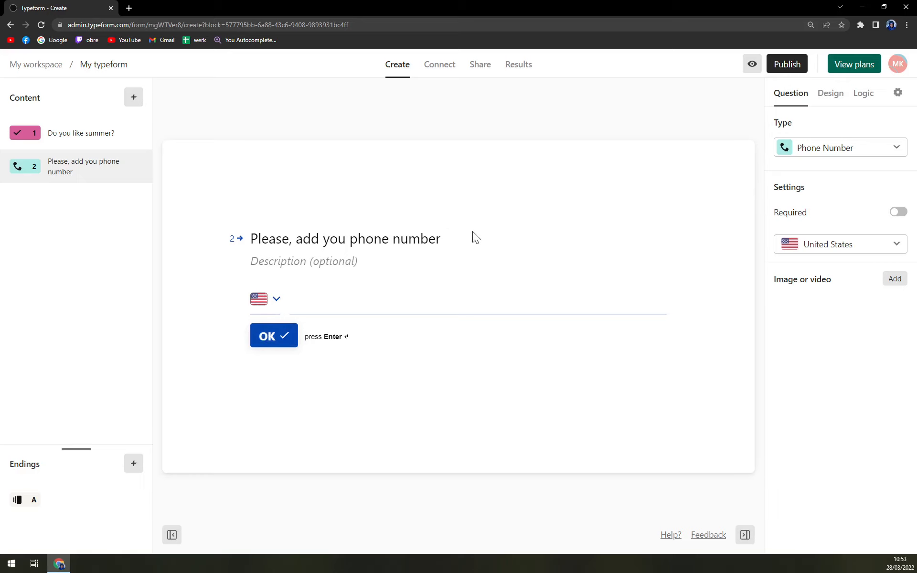
left_click(843, 244)
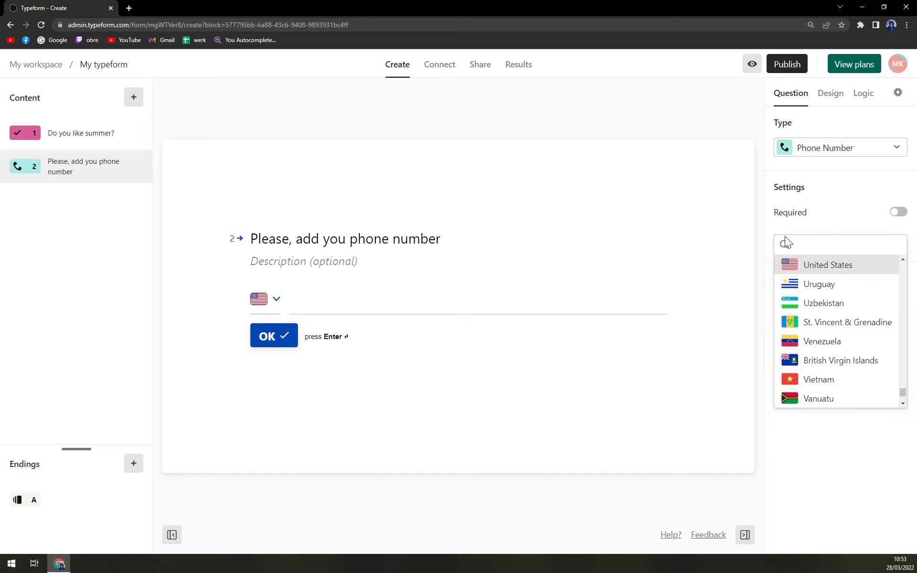
left_click(275, 305)
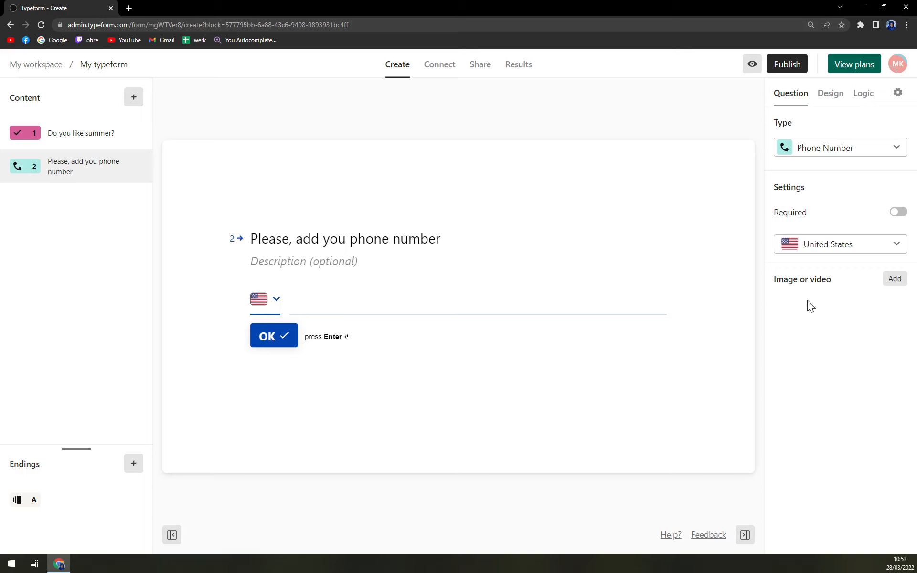
Set the default country of the phone number question to Slovakia
left_click(845, 252)
scroll(867, 315, "down", 3)
scroll(855, 344, "up", 3)
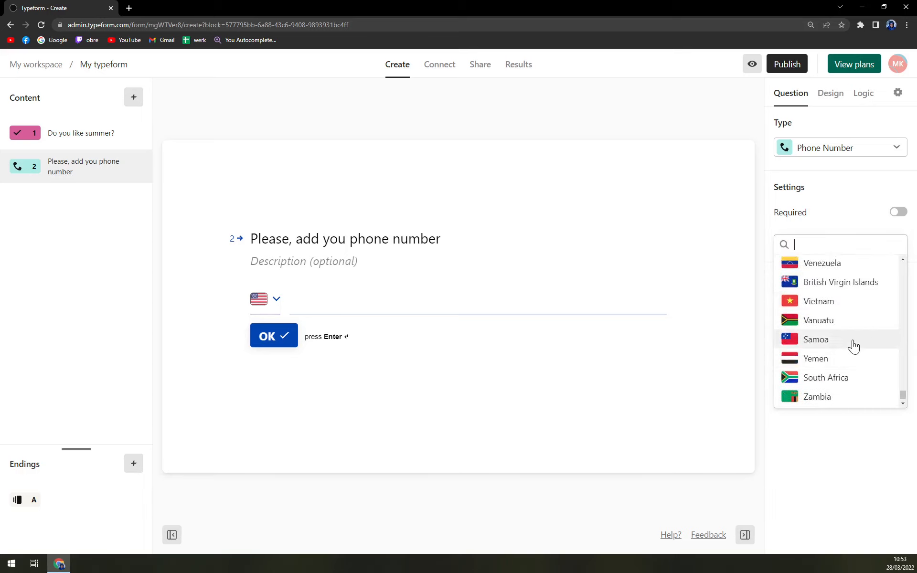
scroll(860, 349, "up", 10)
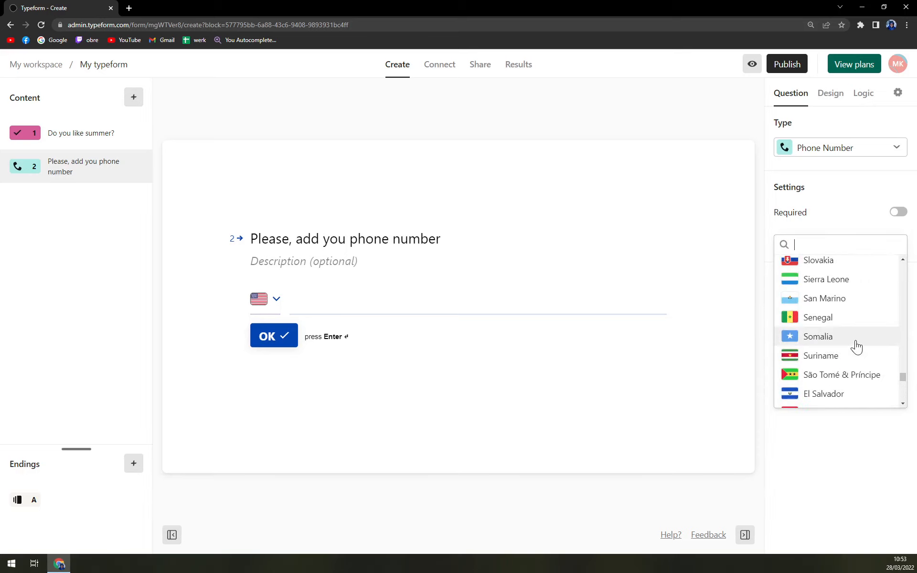
scroll(858, 347, "down", 2)
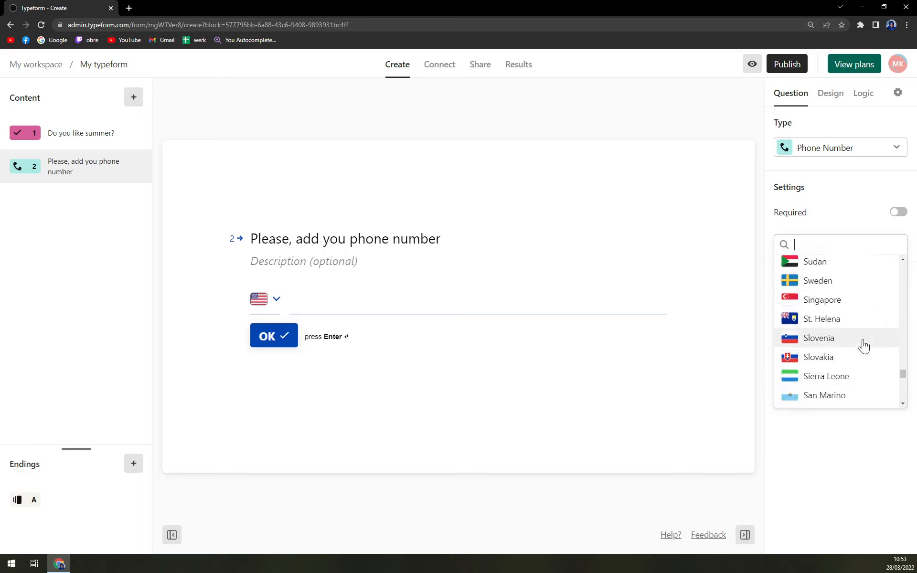
left_click(834, 356)
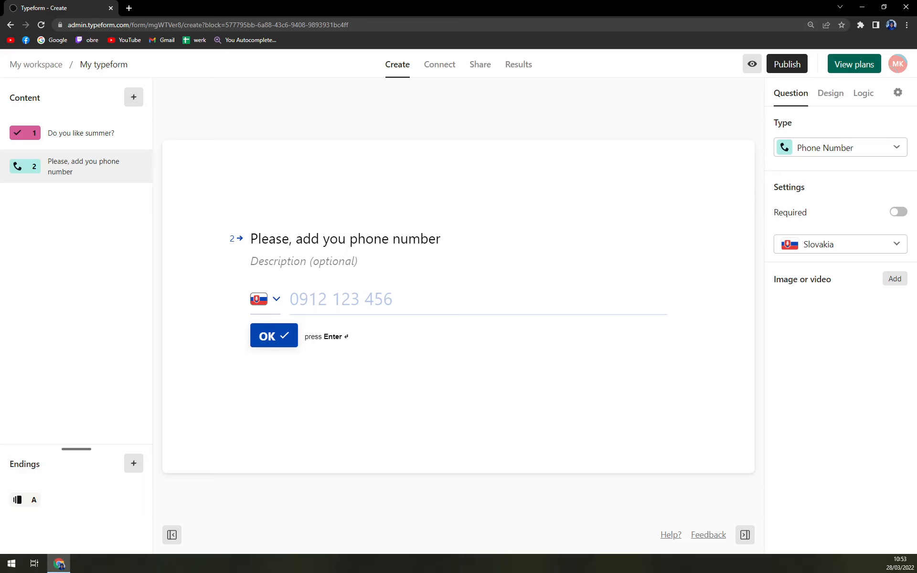
Add an Email question with the text "Please enter your email"
left_click(134, 98)
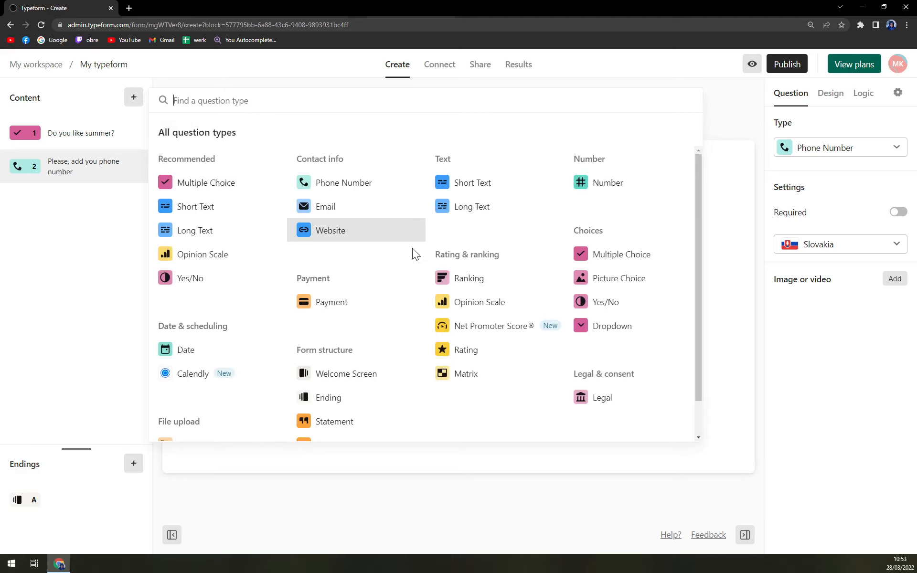
scroll(414, 253, "down", 1)
scroll(352, 385, "up", 1)
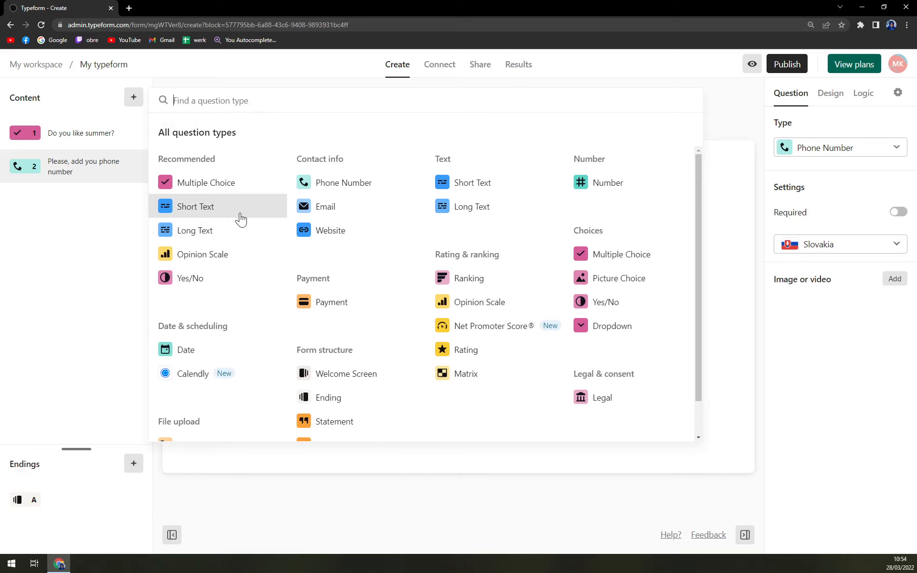
left_click(348, 209)
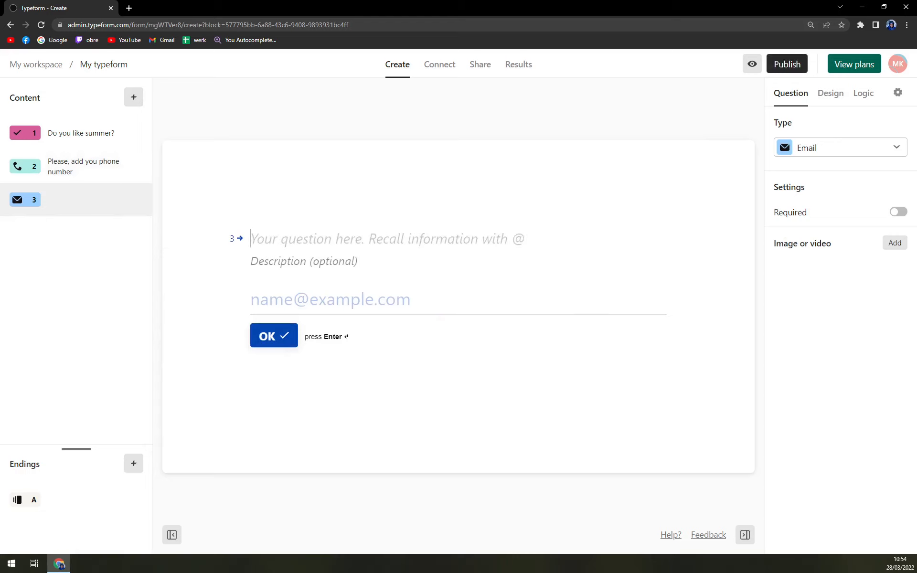
type("Please ent")
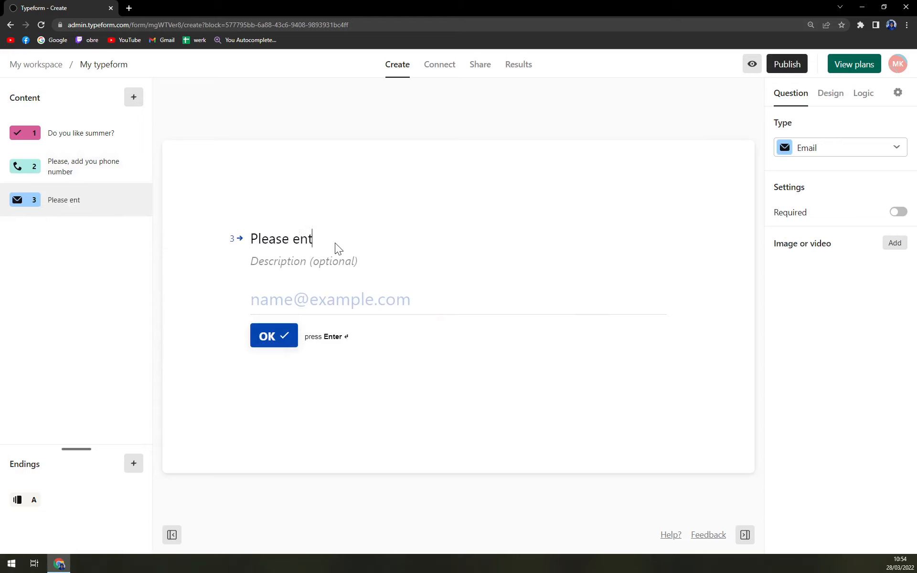
type("er your email")
left_click(830, 93)
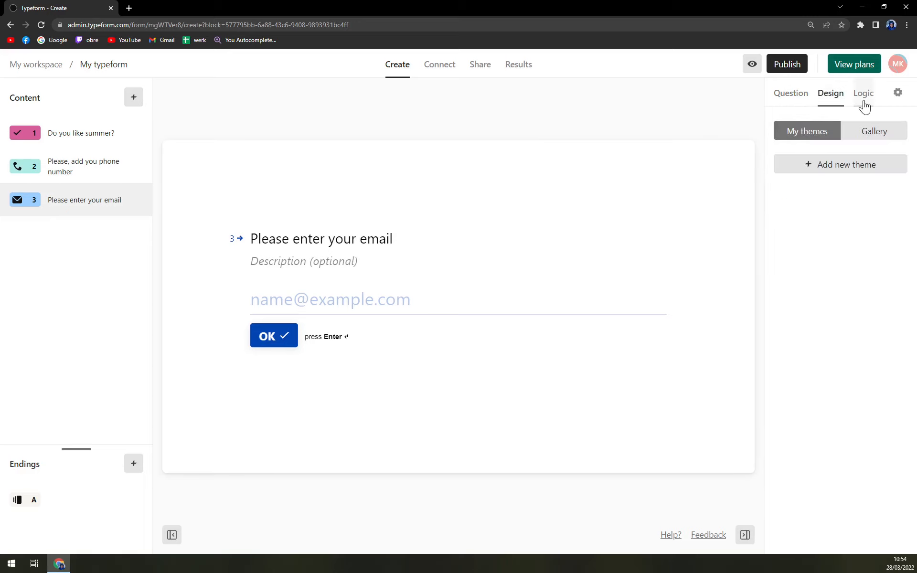
left_click(863, 95)
left_click(793, 96)
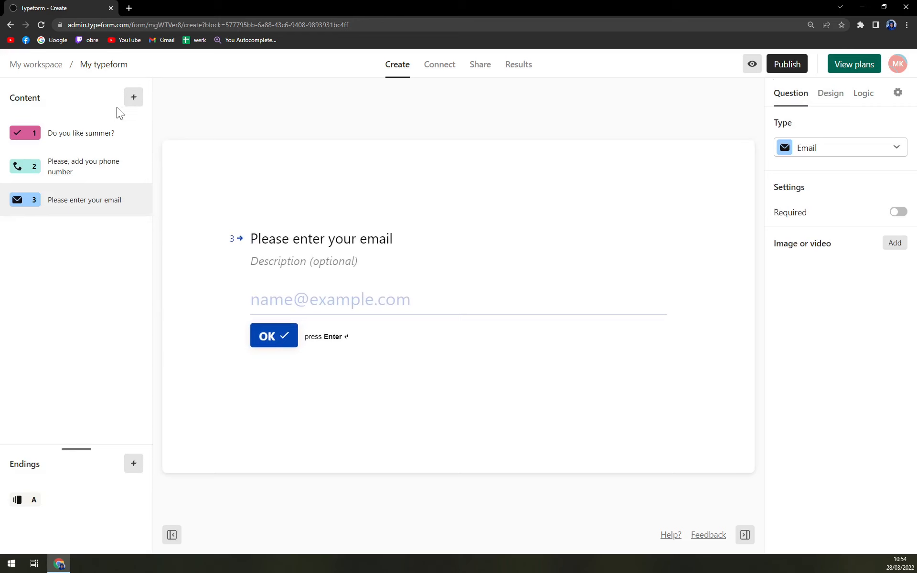
Add a Yes/No question with the text "Do you like rap music?"
left_click(134, 99)
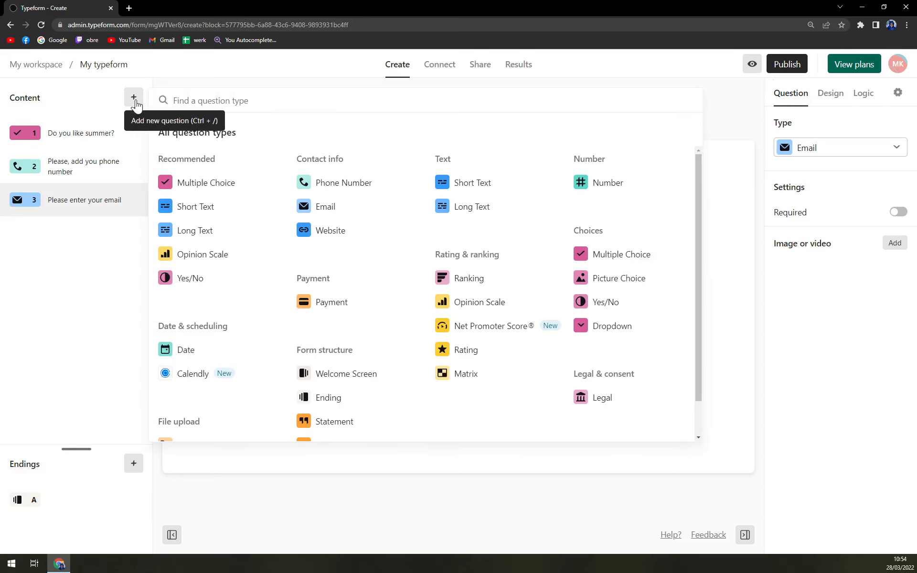
left_click(216, 290)
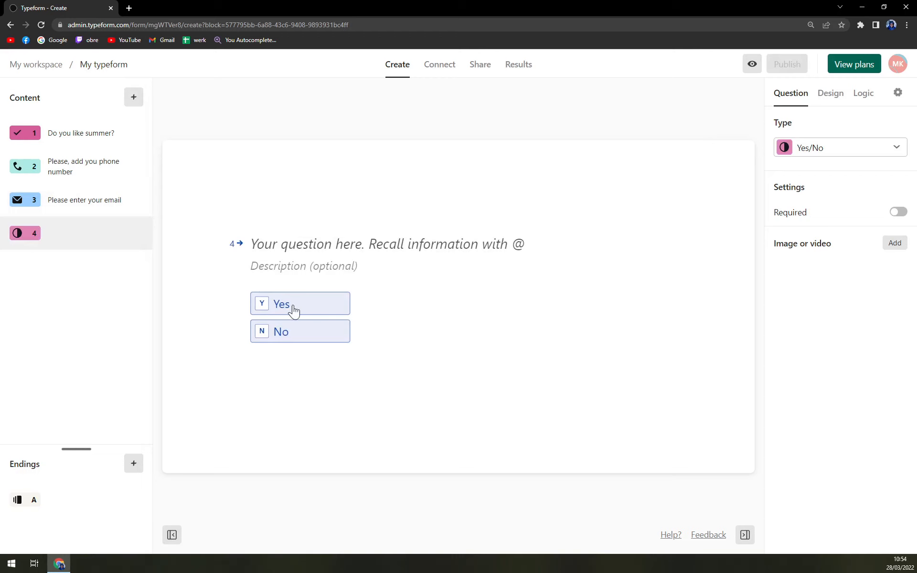
left_click(77, 136)
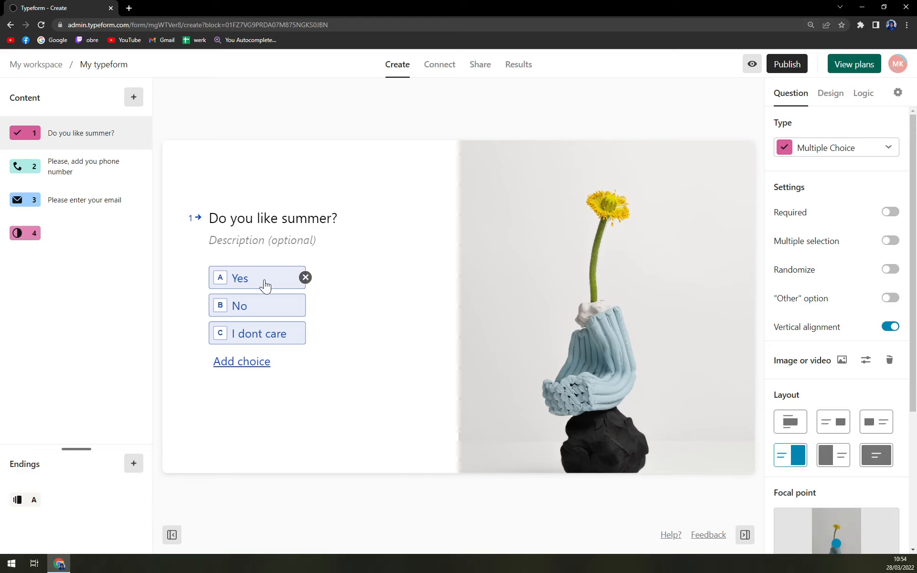
left_click(64, 233)
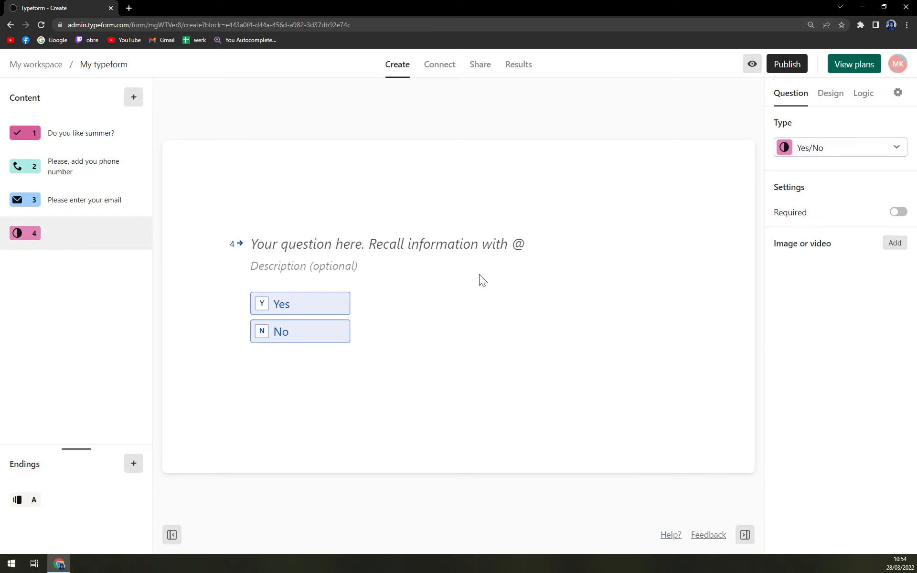
left_click(267, 244)
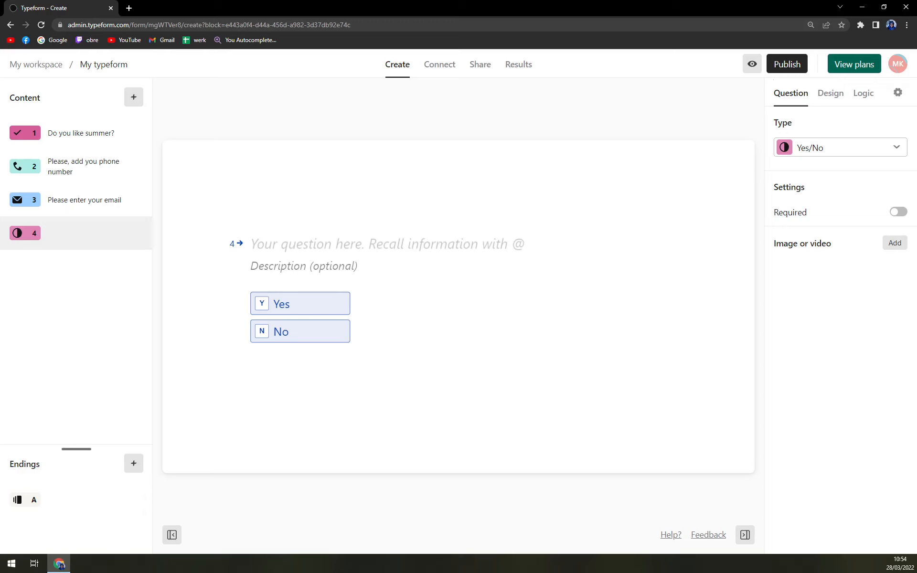
type("Do you l")
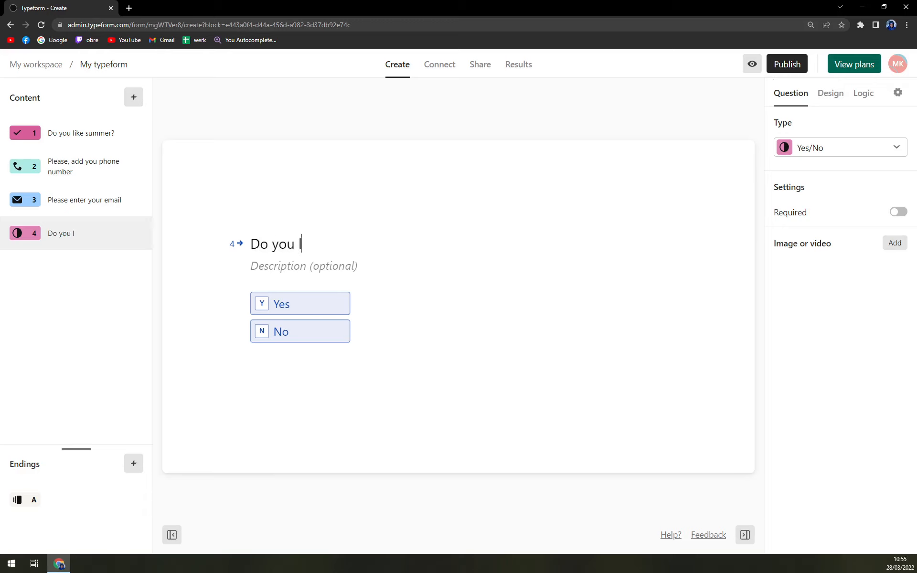
type("ike rap mush")
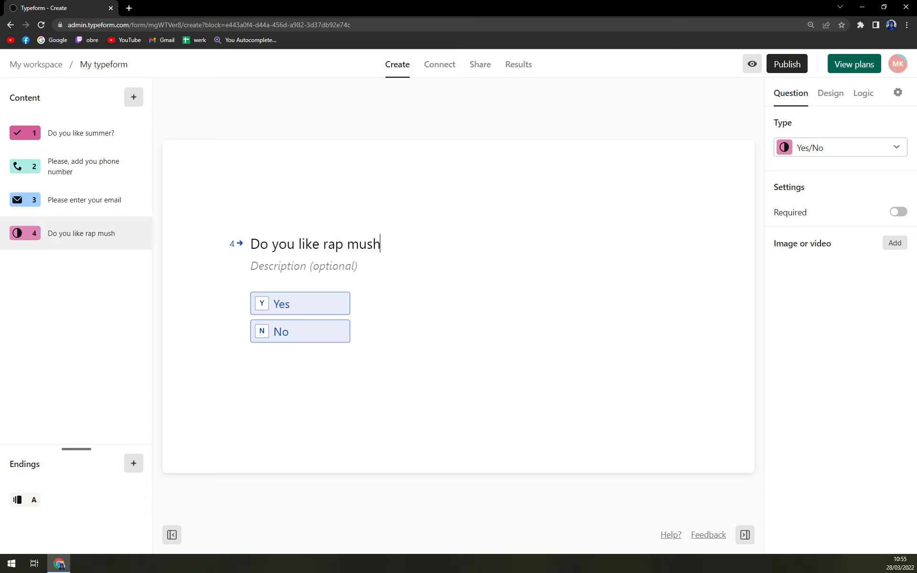
key("BackSpace")
type("ic?")
Add a Payment question as the fifth question and dismiss the notice about plan features
left_click(135, 105)
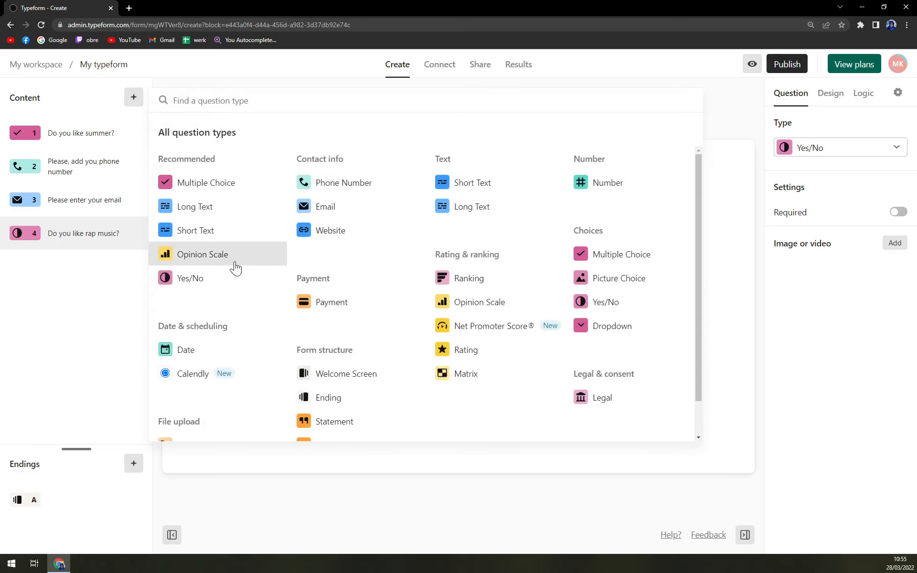
left_click(337, 310)
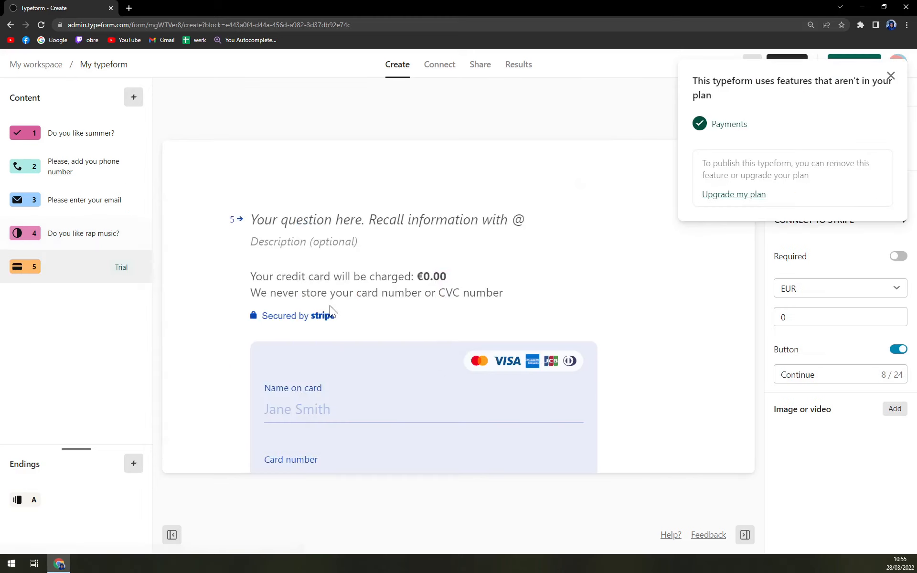
scroll(411, 353, "down", 5)
scroll(411, 349, "up", 2)
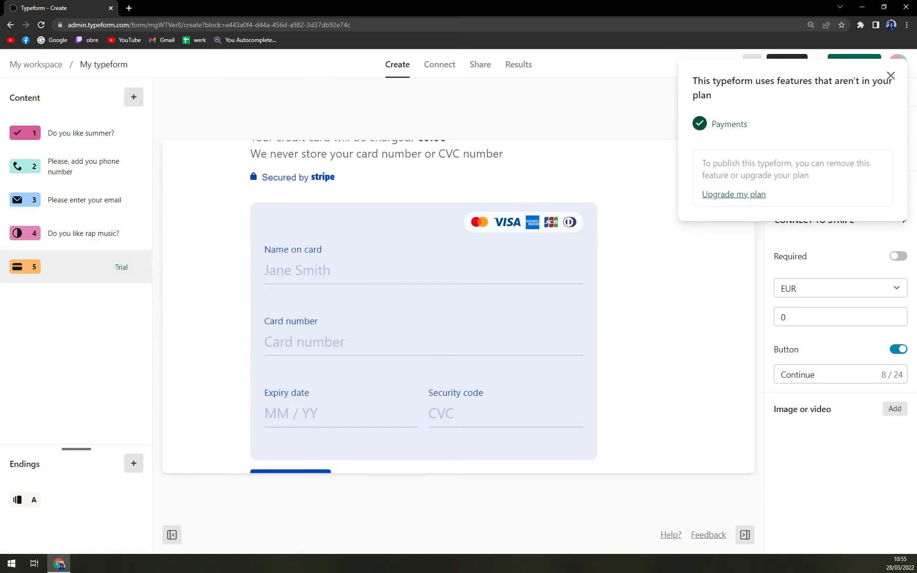
left_click(890, 77)
Examine the card entry fields and layout of the Payment question
scroll(388, 250, "down", 2)
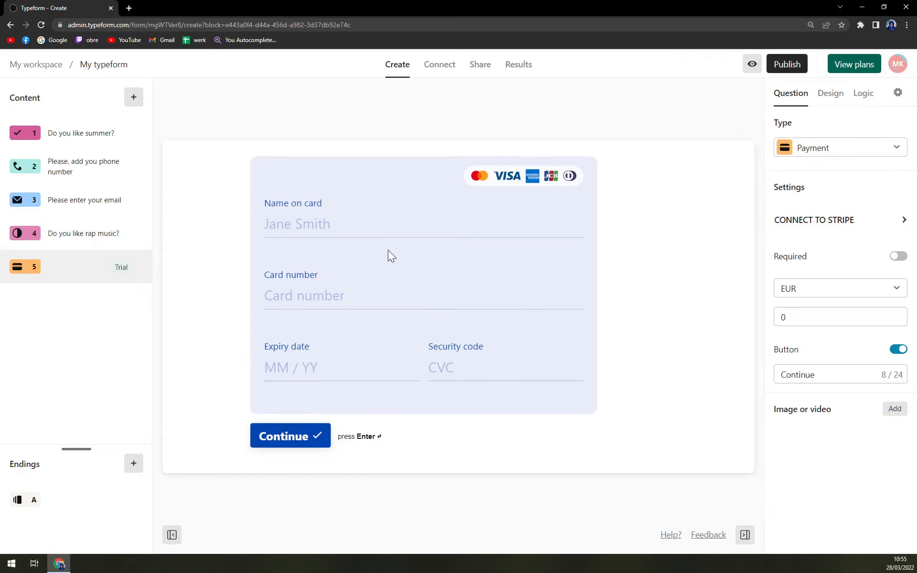
scroll(453, 280, "up", 3)
scroll(423, 305, "down", 1)
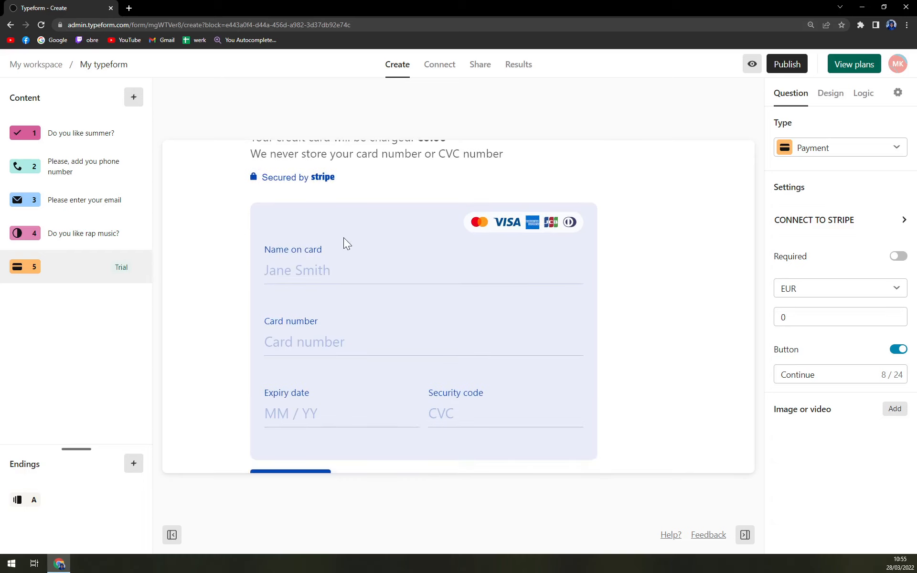
scroll(344, 253, "up", 1)
left_click(344, 316)
left_click(344, 388)
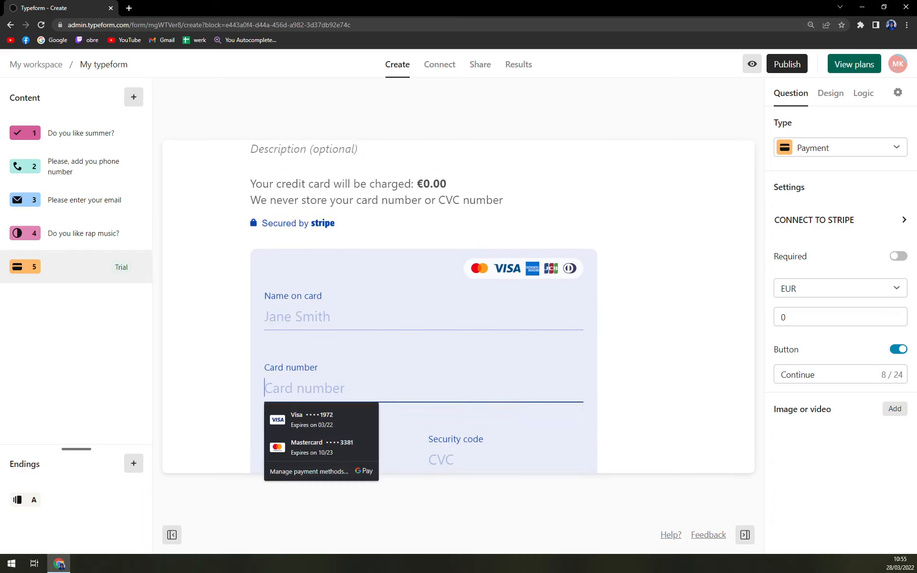
left_click(234, 409)
scroll(327, 357, "down", 4)
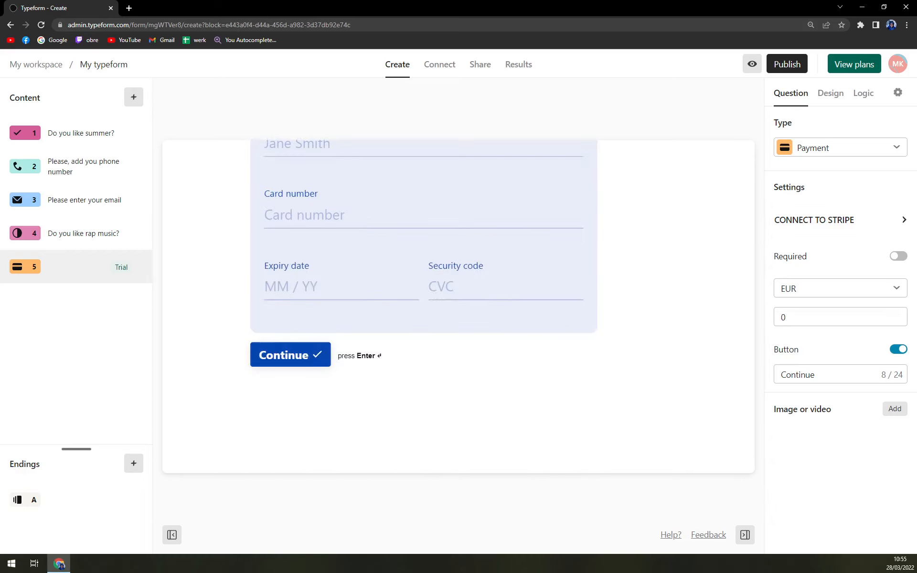
scroll(482, 323, "up", 4)
scroll(482, 323, "up", 2)
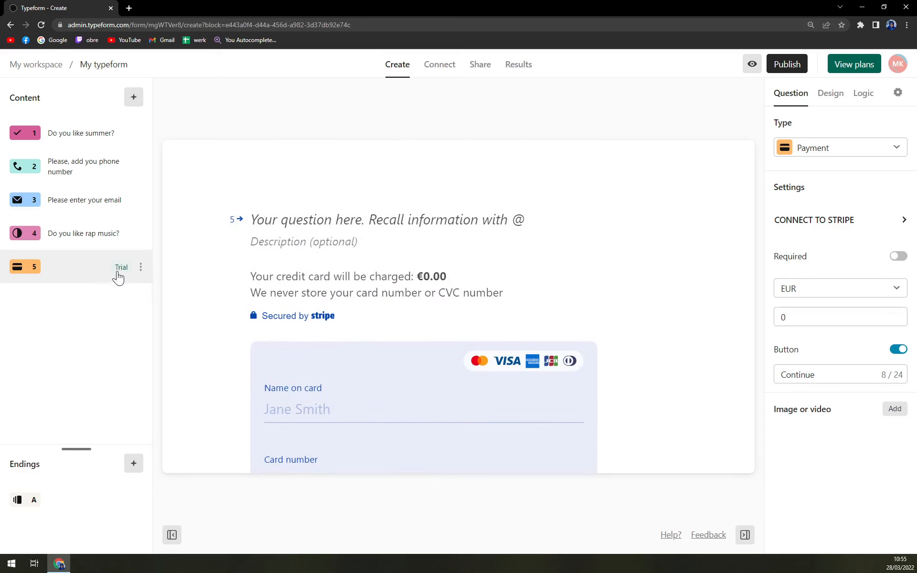
Delete the Payment question from the form
left_click(143, 266)
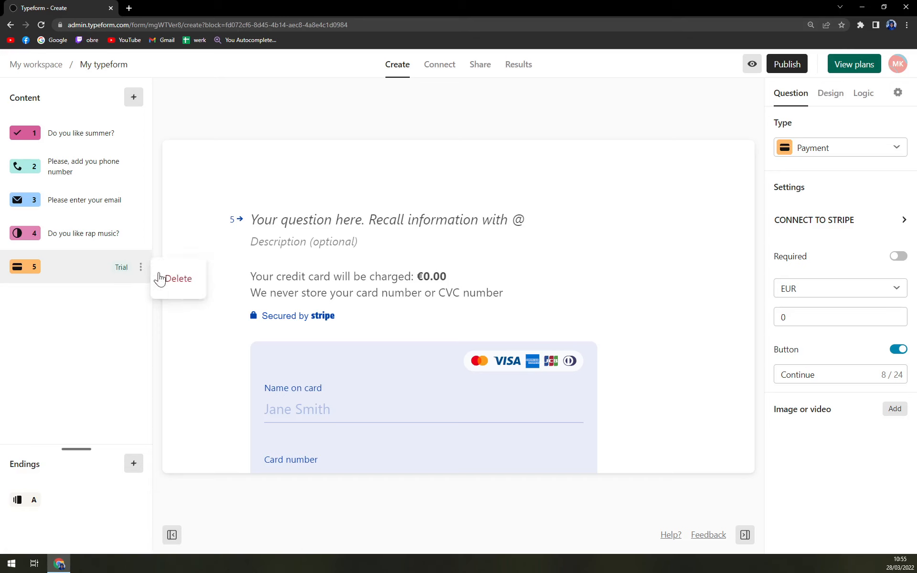
left_click(165, 277)
Add a File Upload question as the fifth question and dismiss the notice about plan features
left_click(129, 103)
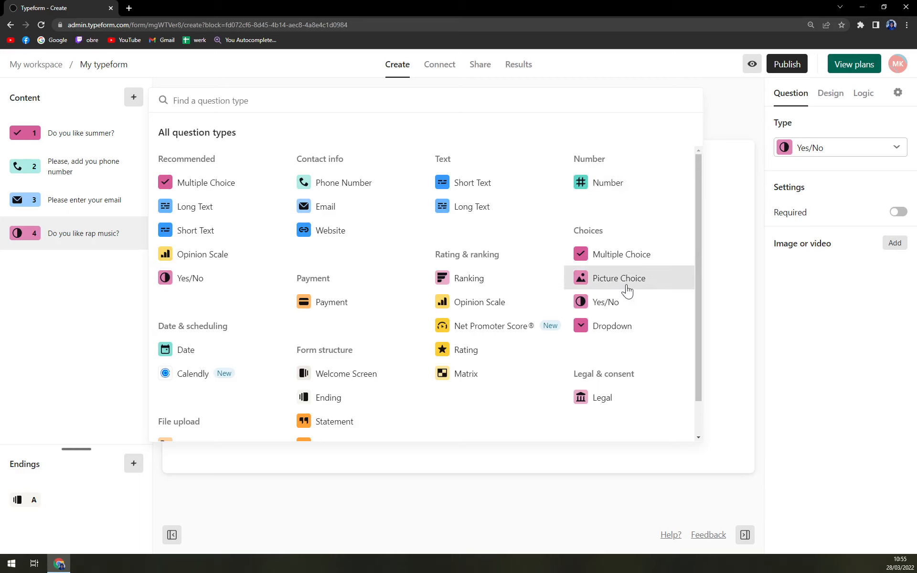
scroll(629, 289, "down", 1)
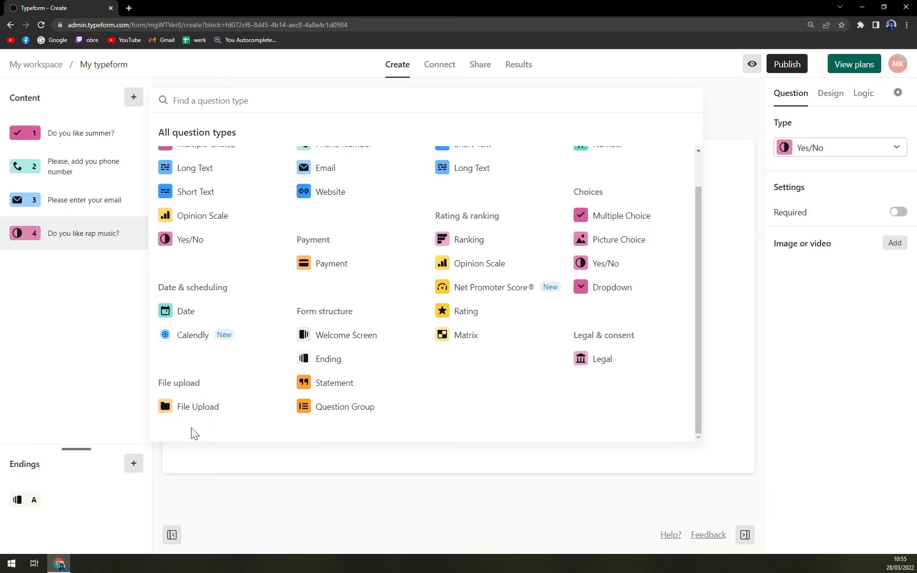
left_click(220, 421)
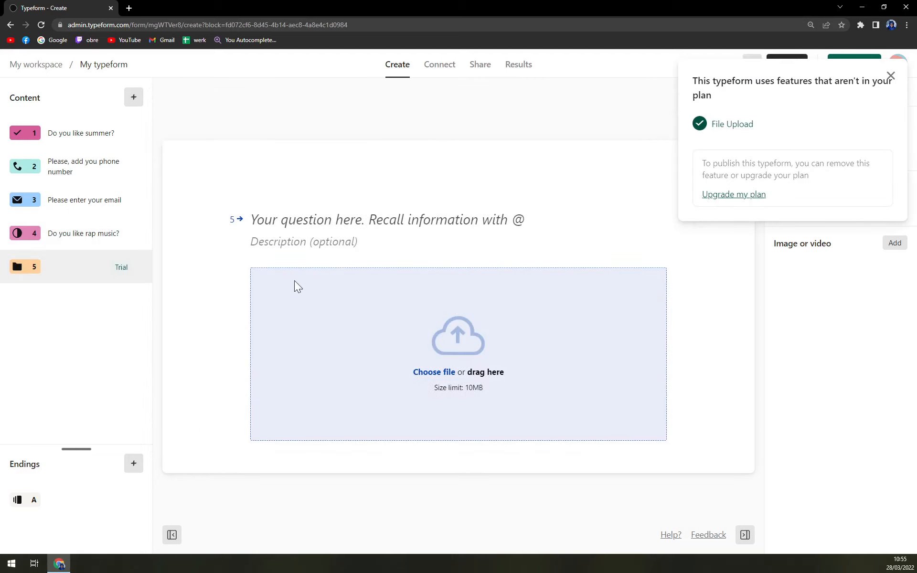
right_click(260, 173)
left_click(239, 162)
left_click(890, 76)
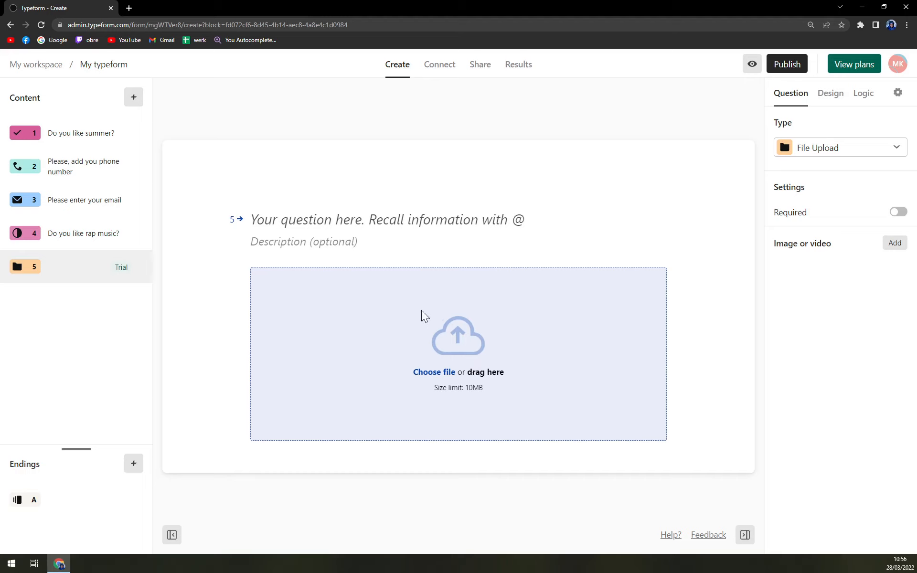
scroll(423, 310, "down", 2)
left_click(134, 97)
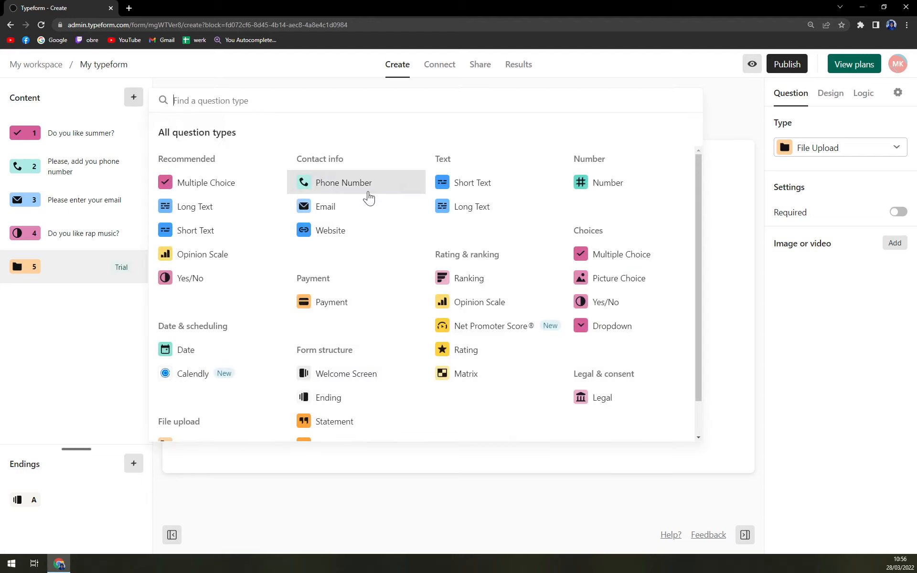
scroll(354, 339, "down", 1)
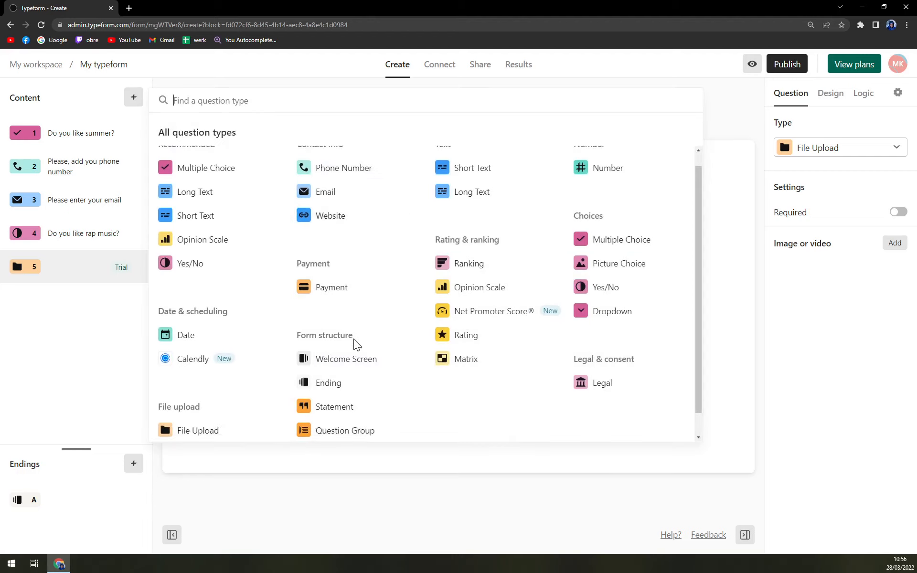
scroll(591, 331, "up", 2)
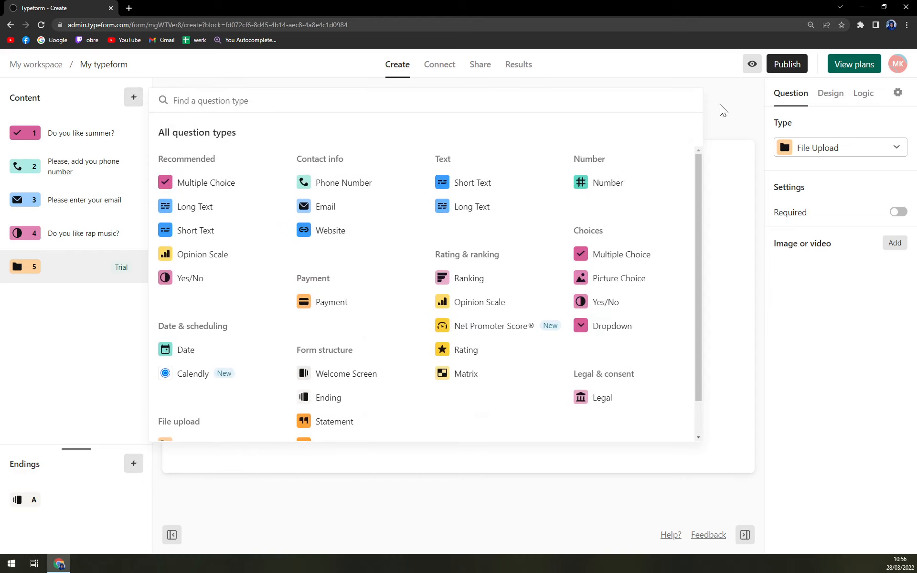
left_click(721, 106)
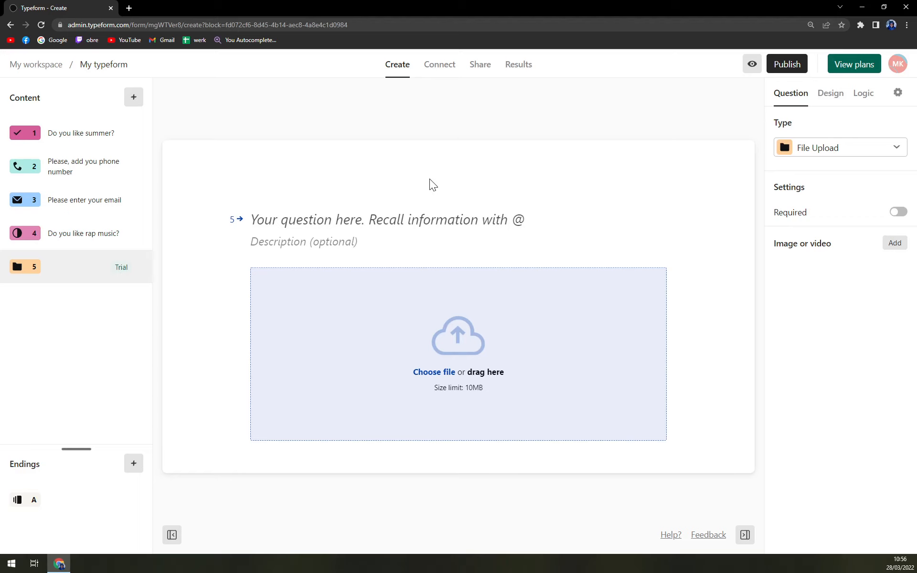
Add a Short Text question as the sixth question of the form
left_click(134, 97)
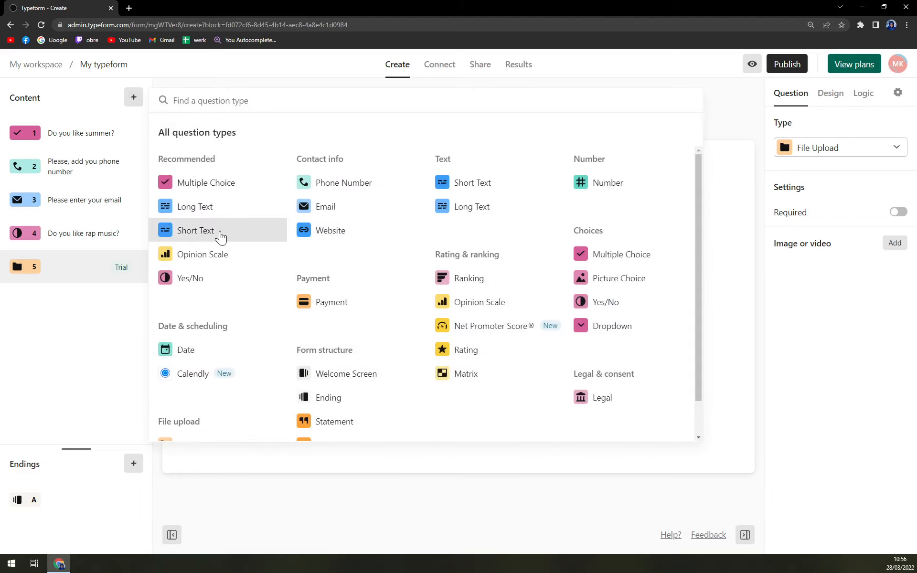
left_click(221, 236)
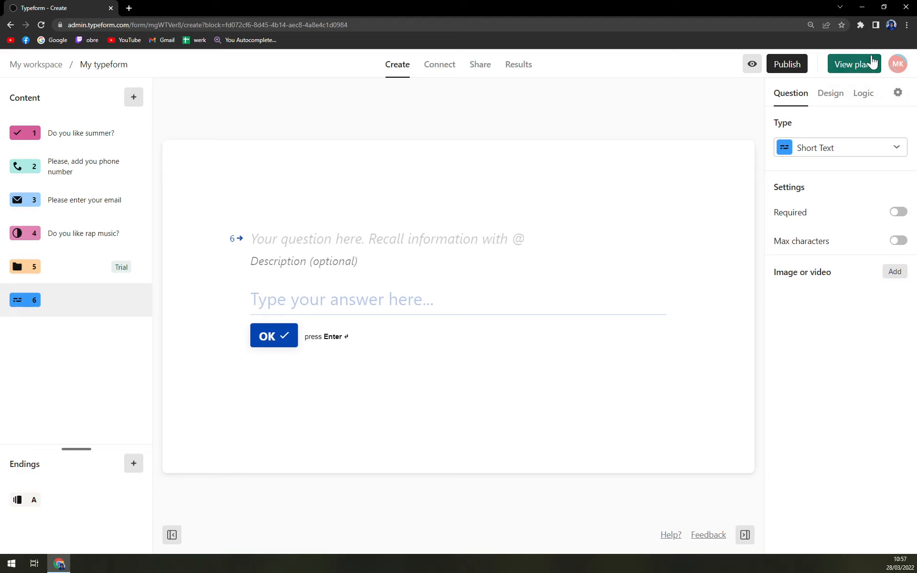
Compare the subscription plans, check the cost of the Basic plan with 250 responses a month, and return to the form editor
left_click(854, 64)
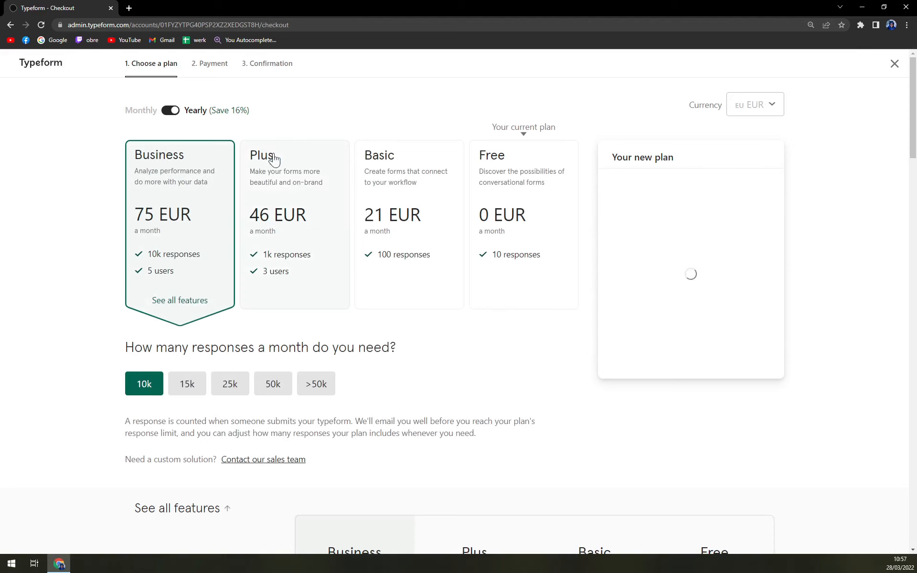
left_click(497, 171)
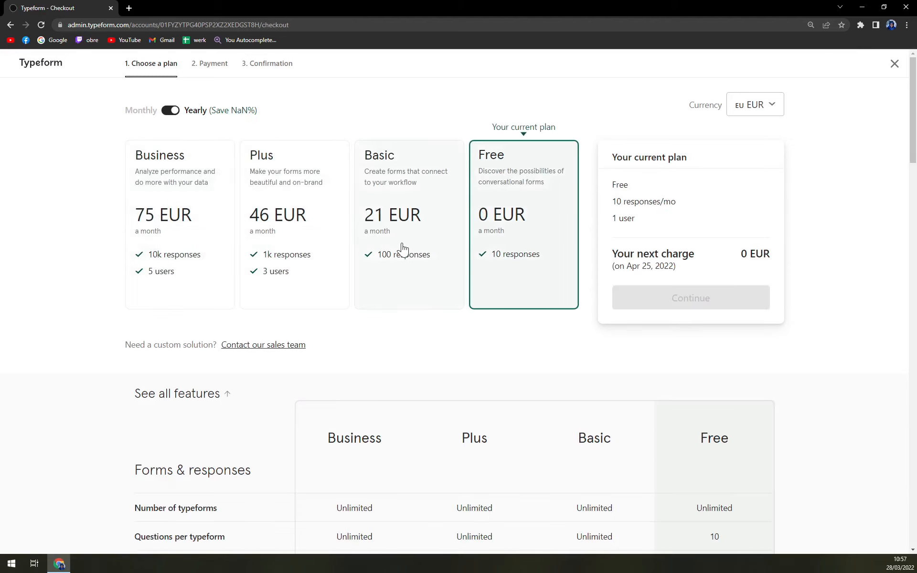
left_click(388, 224)
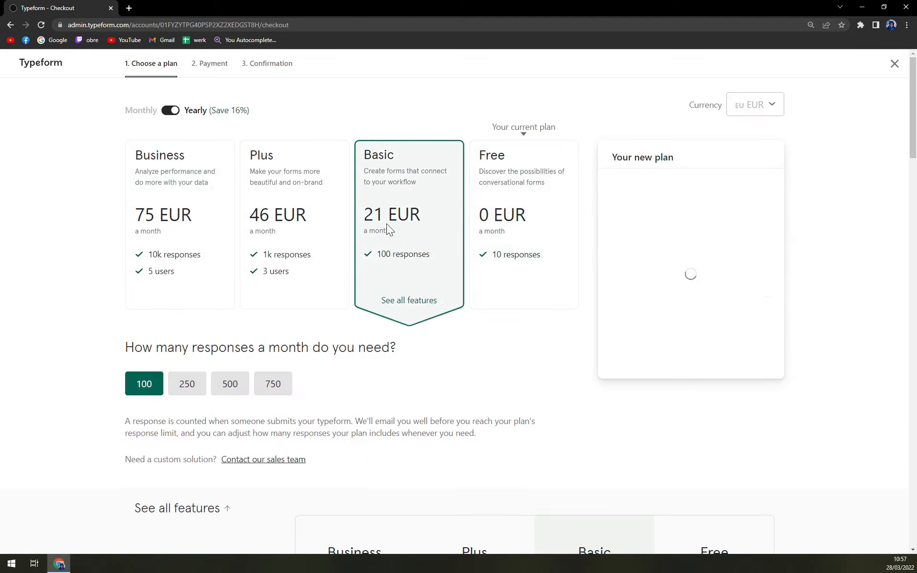
left_click(187, 388)
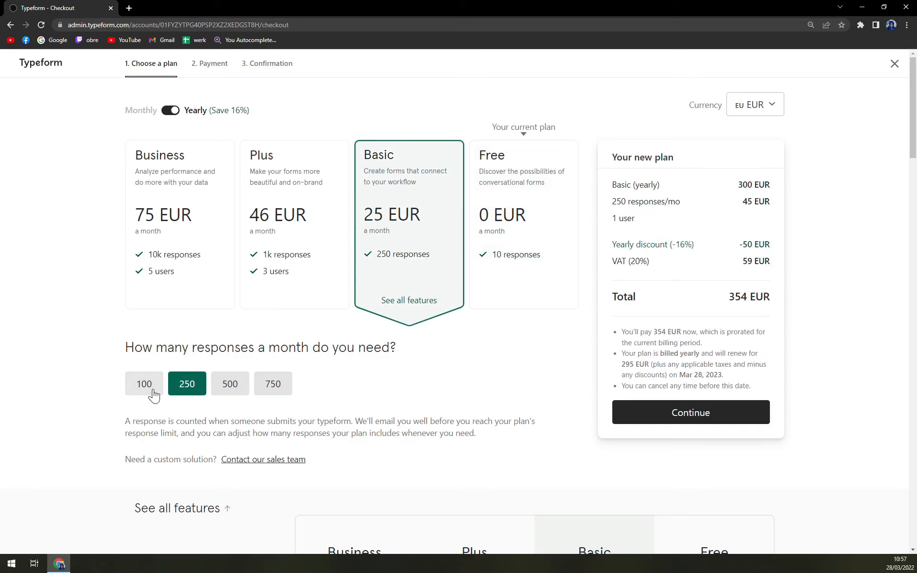
left_click_drag(612, 261, 770, 299)
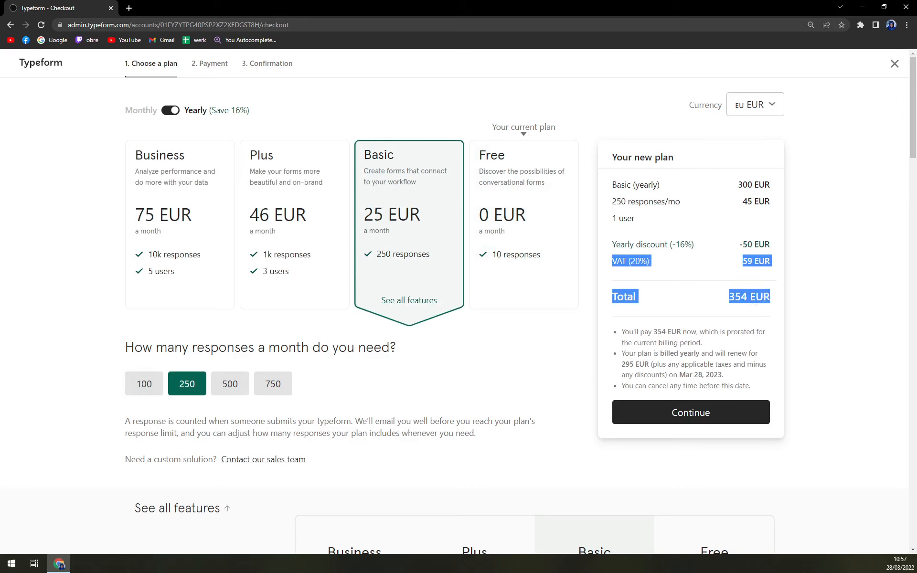
left_click_drag(738, 184, 773, 189)
left_click(774, 189)
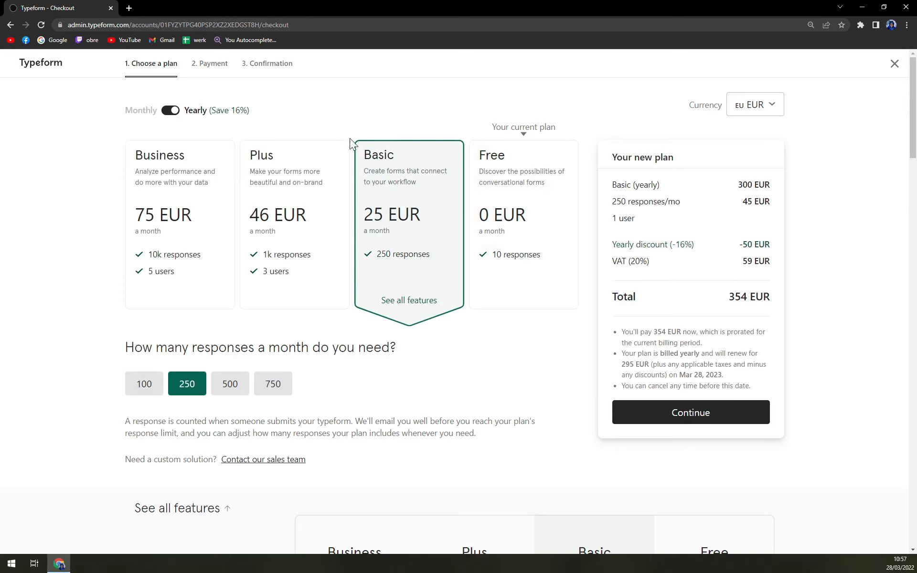
key("alt+Left")
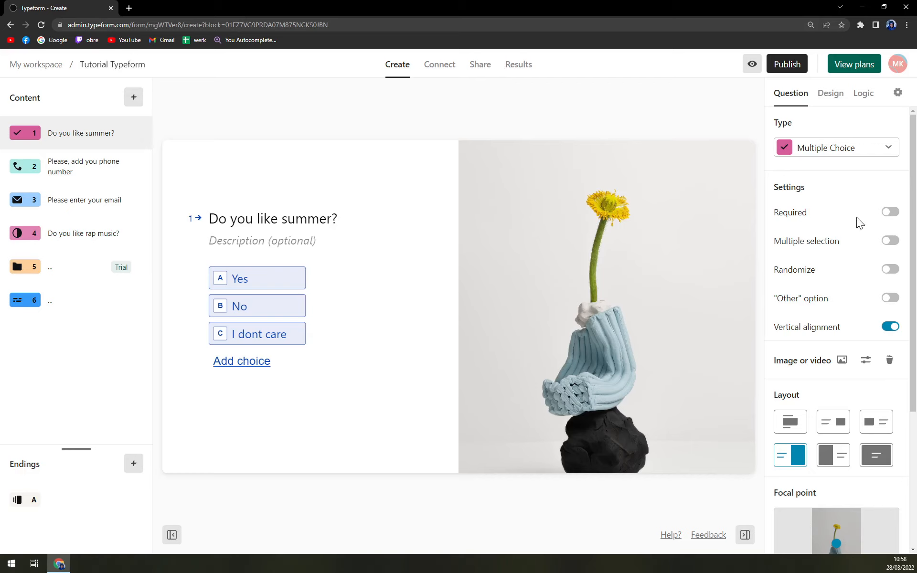
Make the first question, "Do you like summer?", required
left_click(890, 212)
left_click(890, 213)
left_click(41, 165)
left_click(74, 139)
left_click(889, 213)
left_click(890, 214)
left_click(890, 214)
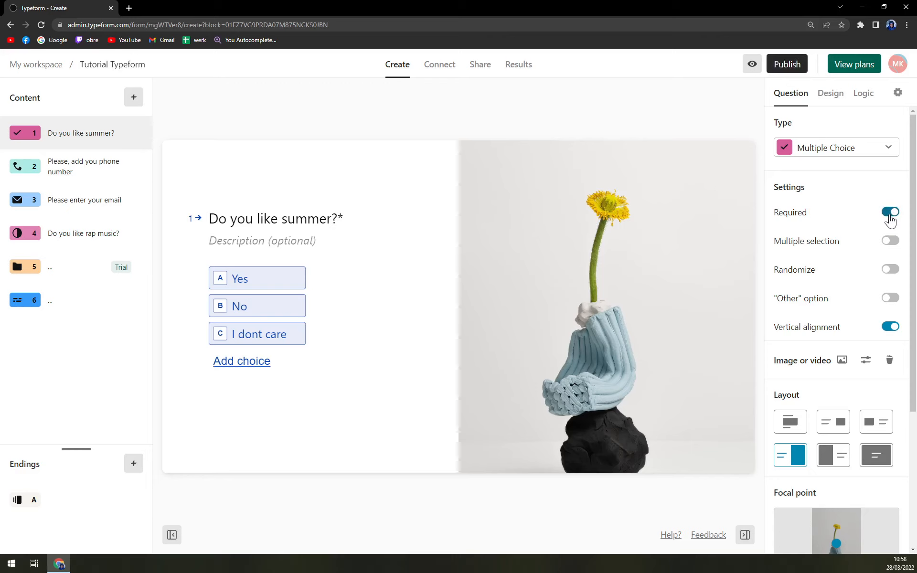
Try the Multiple selection and Randomize settings on the summer question, switching each one off again
left_click(891, 241)
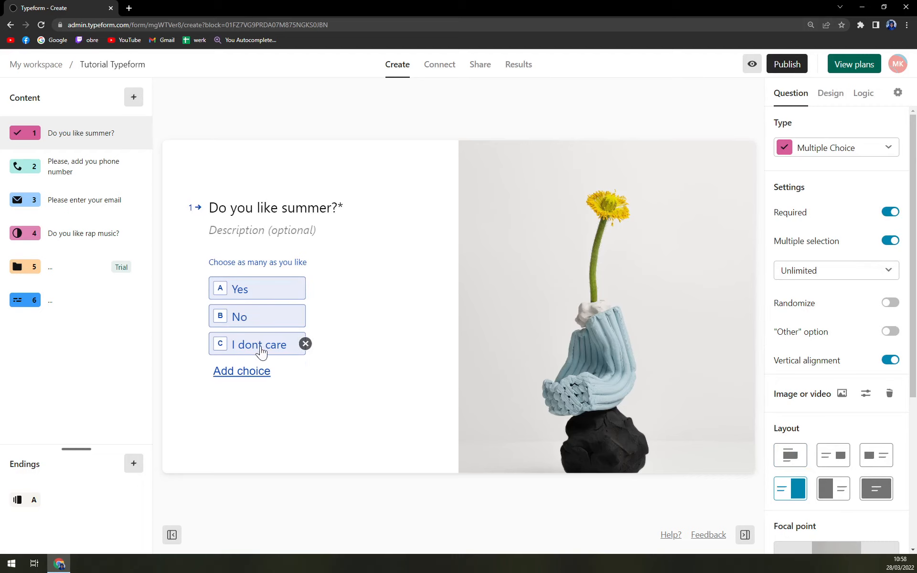
left_click(895, 243)
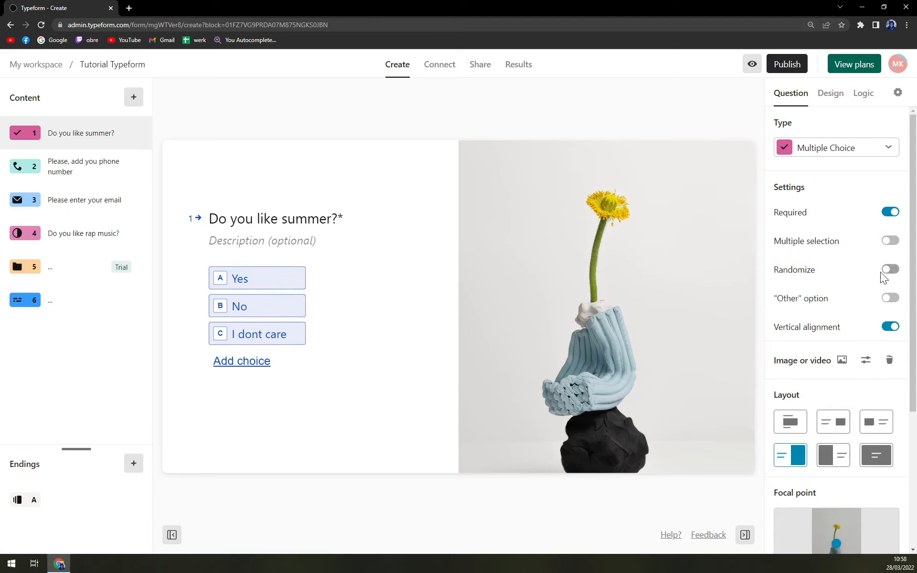
left_click(890, 274)
left_click(890, 271)
Enable the "Other" option as an additional answer choice for the summer question
left_click(889, 299)
left_click(889, 300)
left_click(890, 298)
mouse_move(243, 359)
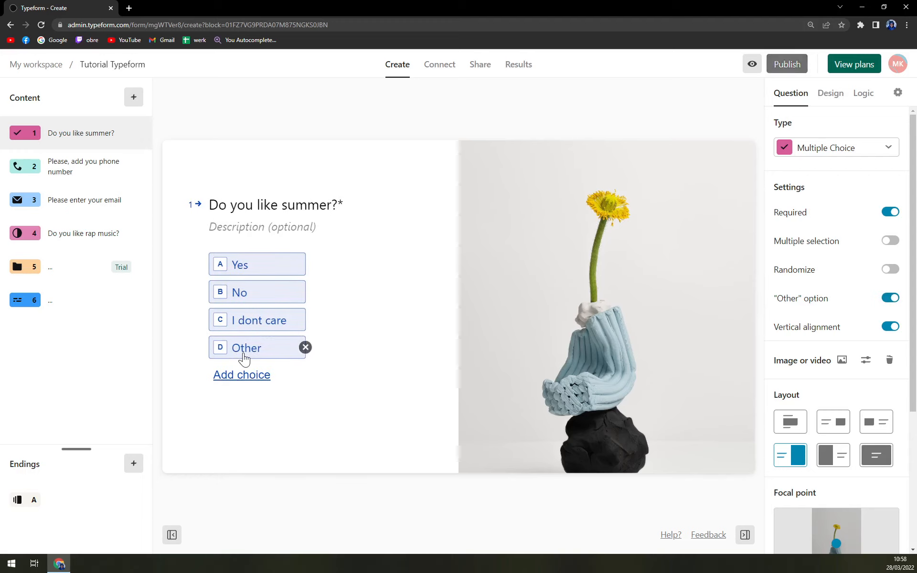